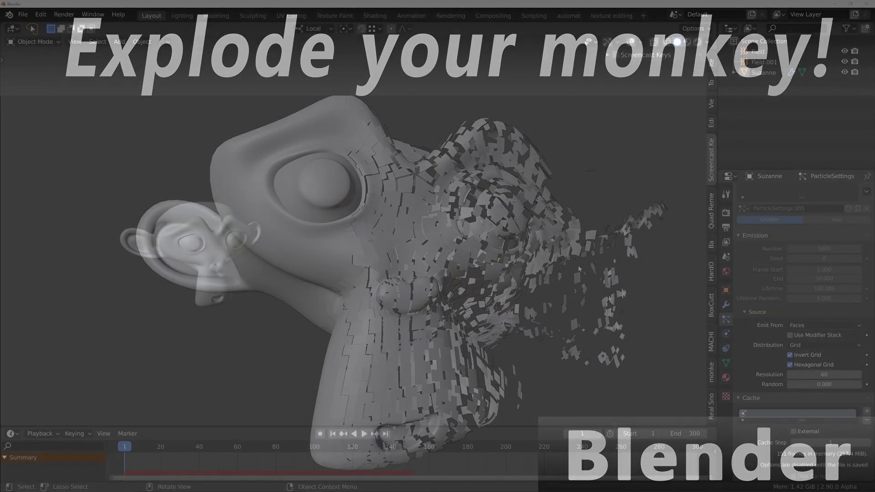
Preview the finished Suzanne explosion playback, then rewind to frame 1
key(space)
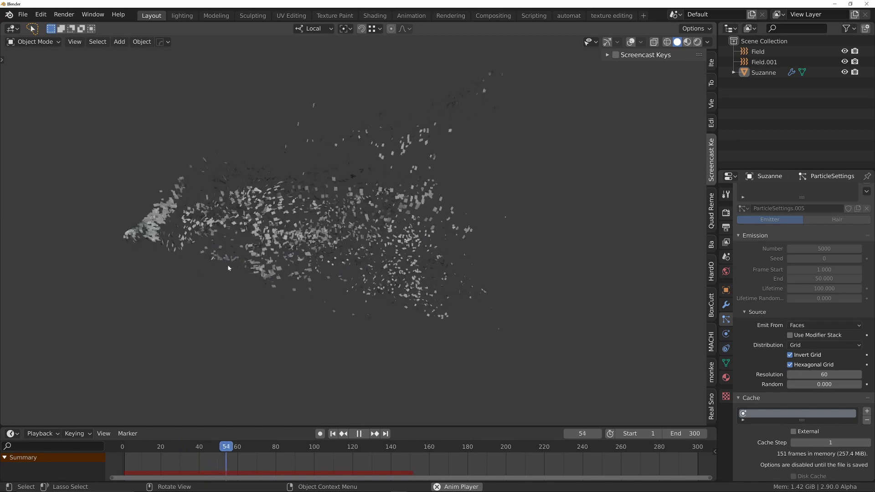
key(space)
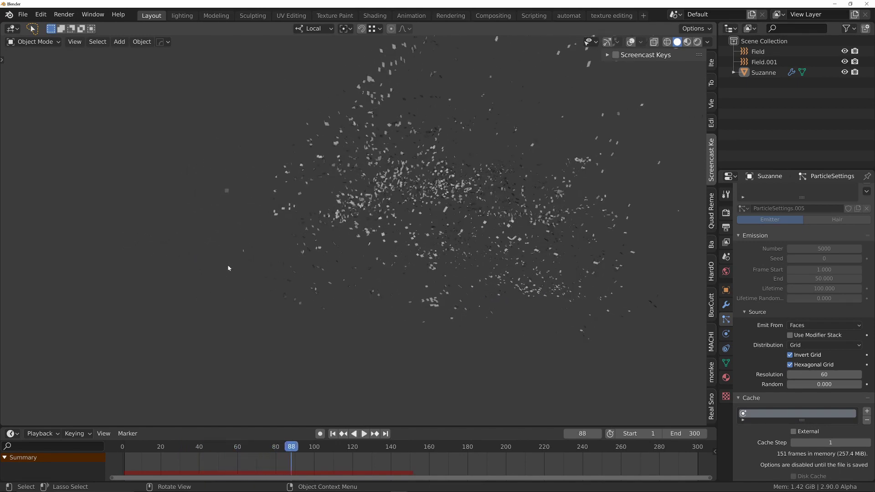
key(shift+Left)
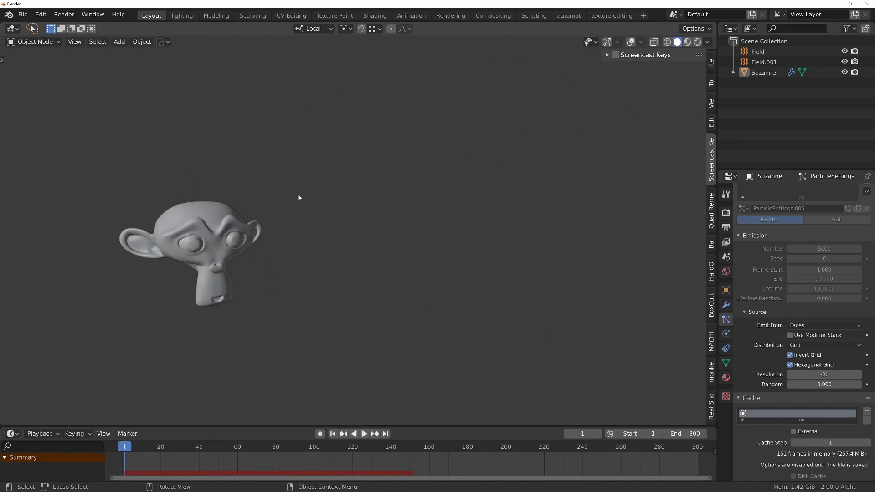
Turn on viewport overlays and delete all three objects in the old scene
click(629, 43)
key(a)
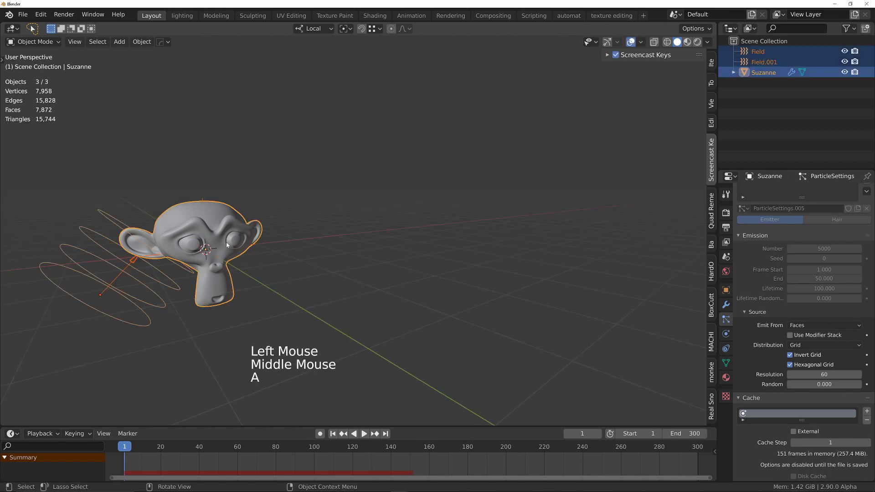
key(x)
click(227, 244)
ctrl+middle_drag(219, 235, 237, 241)
shift+middle_drag(237, 241, 324, 255)
Add a Suzanne monkey mesh and give it a level-2 Subdivision modifier
key(shift+a)
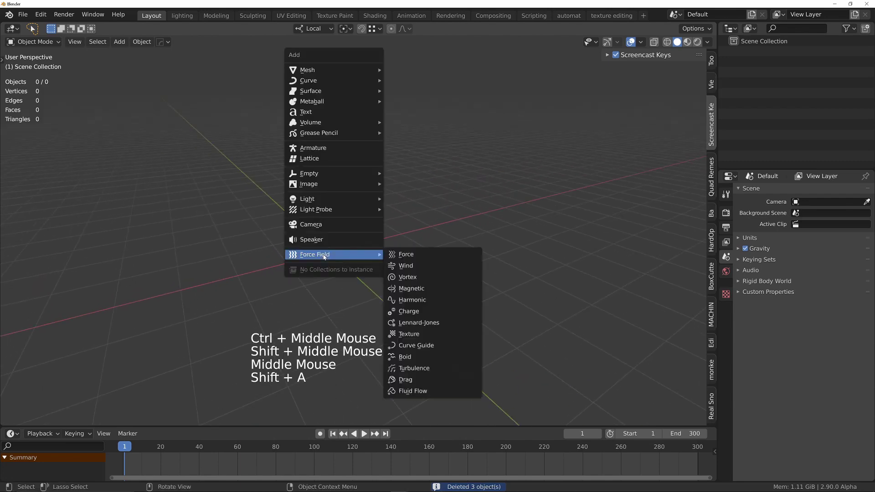
mouse_move(337, 70)
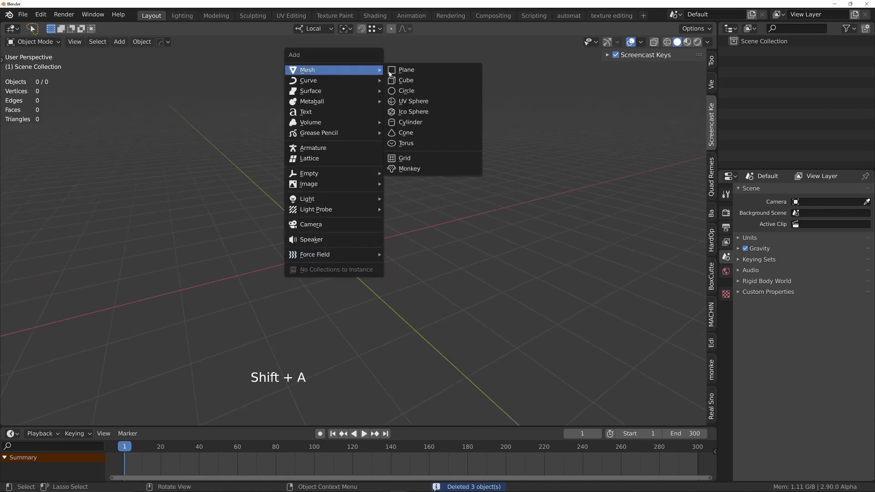
click(409, 169)
key(ctrl+2)
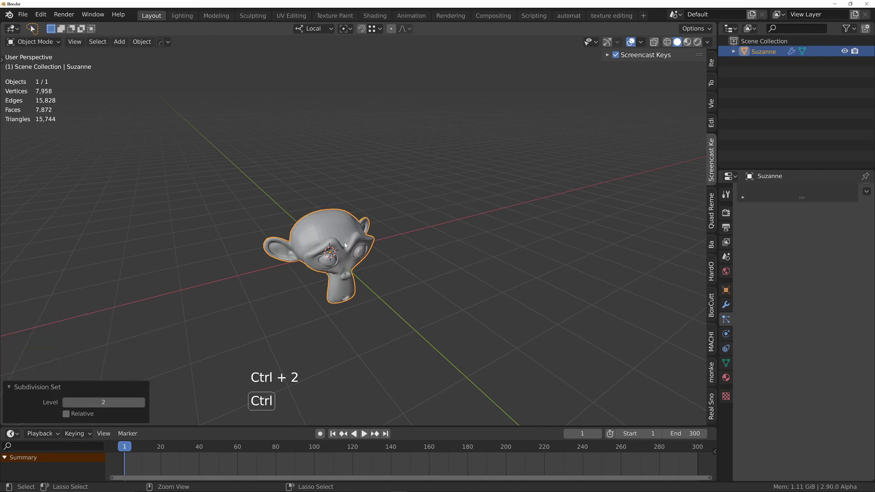
shift+middle_drag(349, 241, 282, 219)
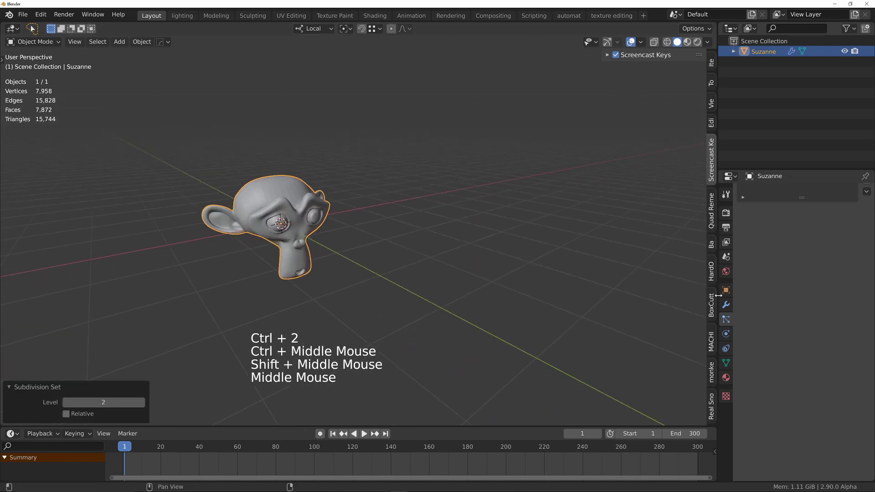
click(726, 304)
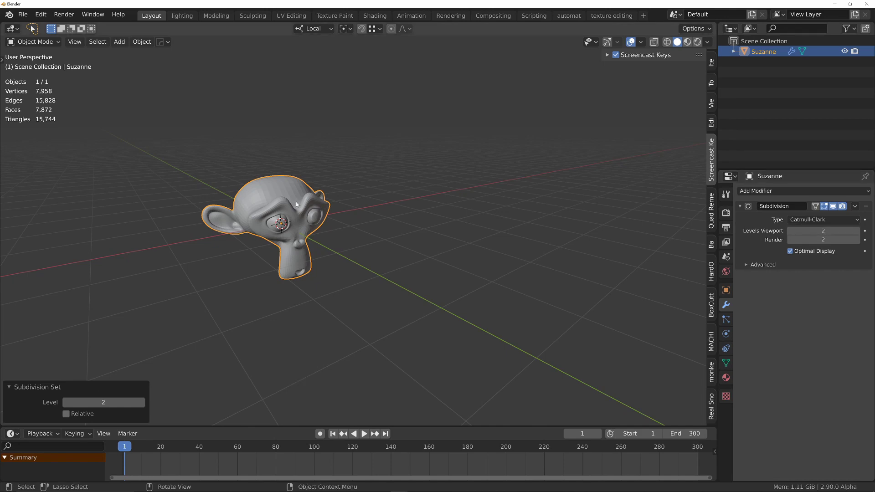
middle_drag(296, 215, 312, 204)
Apply Shade Smooth to Suzanne via the 'smoo' command search, then reframe the view
key(F3)
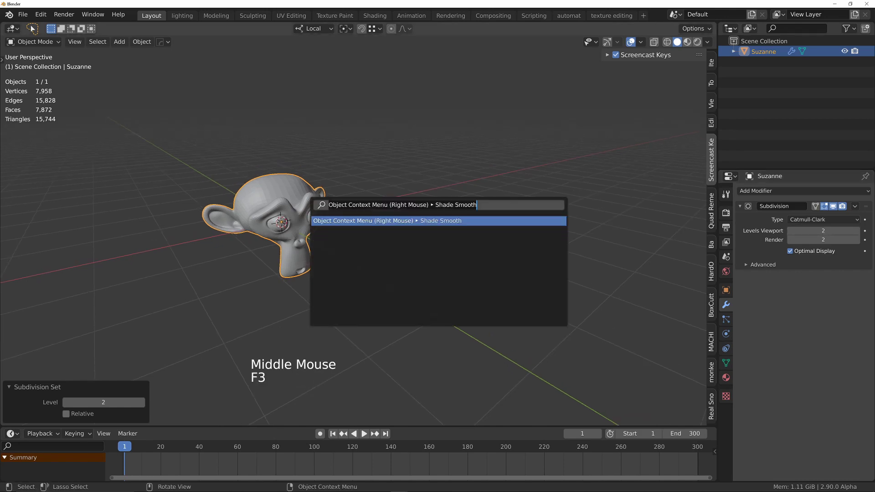
text(smoo)
key(Down)
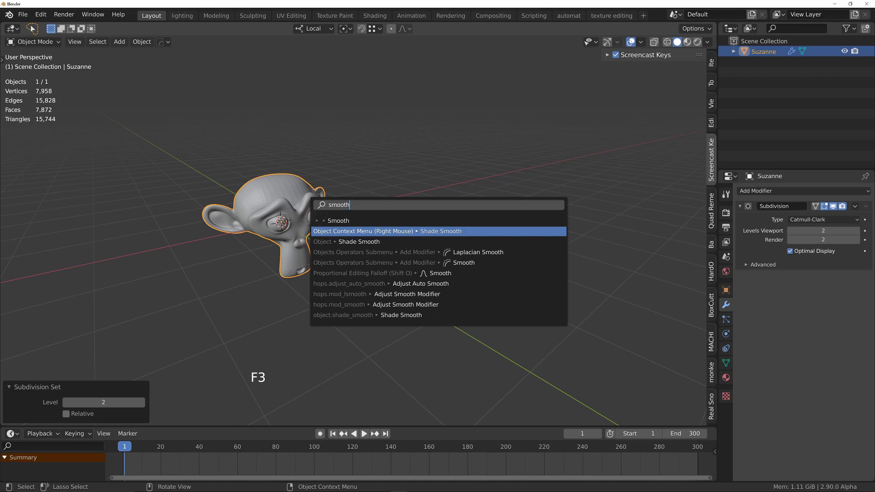
key(Return)
ctrl+middle_drag(286, 213, 235, 210)
shift+middle_drag(235, 211, 230, 230)
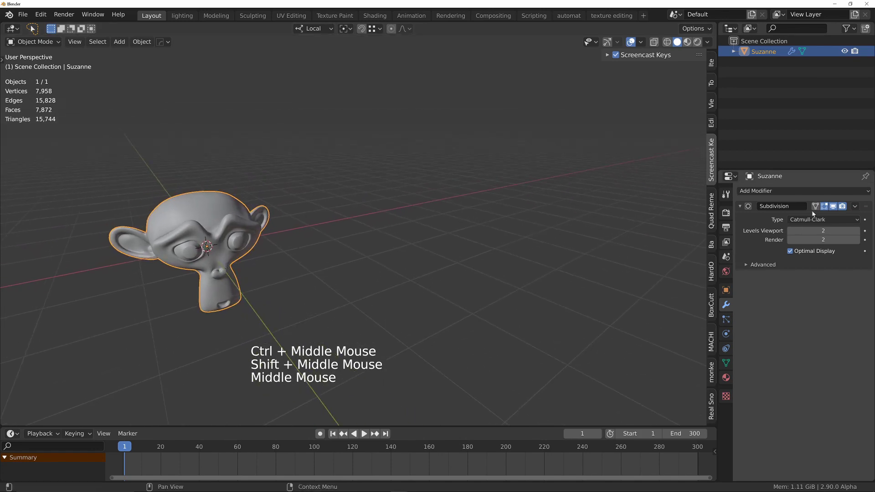
Add an Explode modifier to Suzanne
click(793, 192)
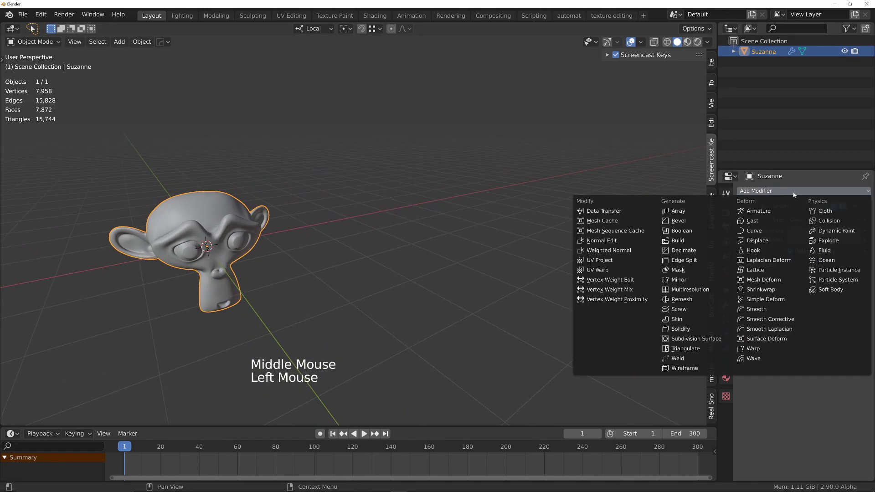
click(827, 243)
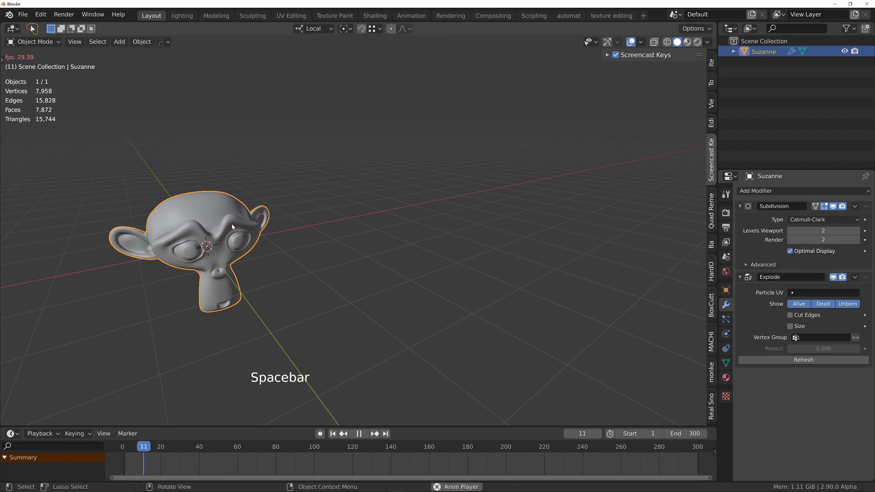
key(space)
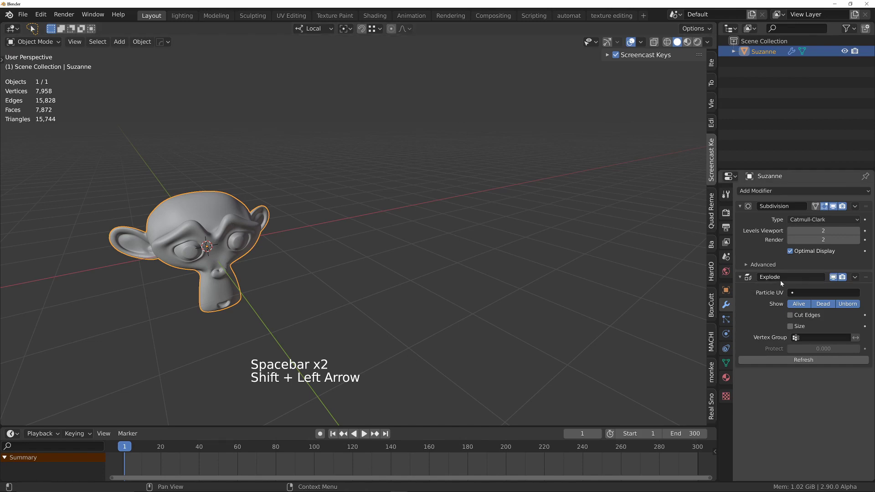
Add a new particle system to Suzanne and test-play the emission from frame 1
click(724, 319)
click(867, 191)
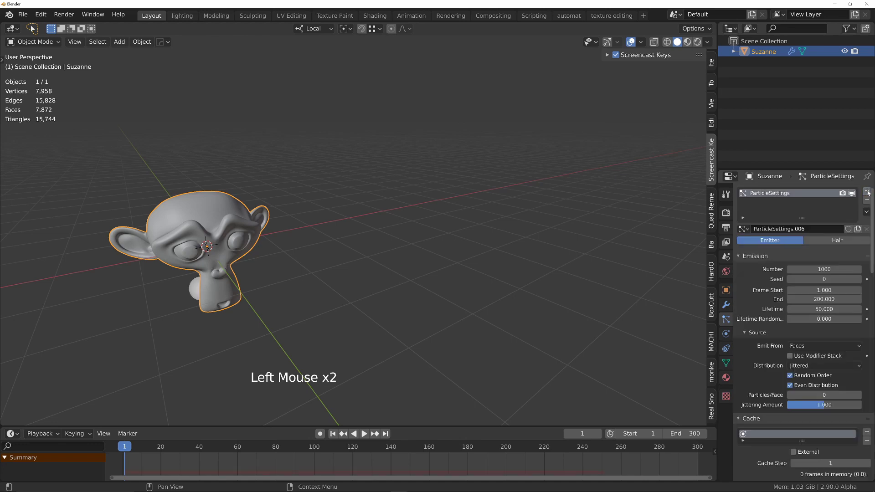
key(space)
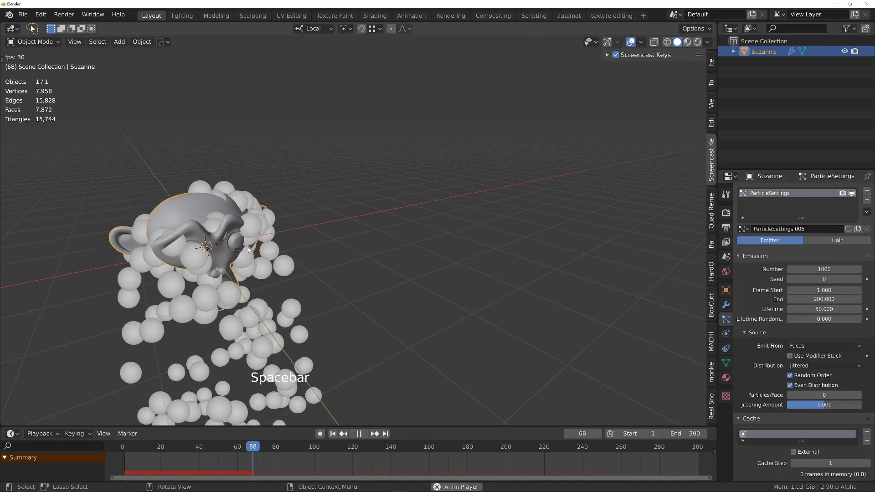
key(space)
key(shift+Left)
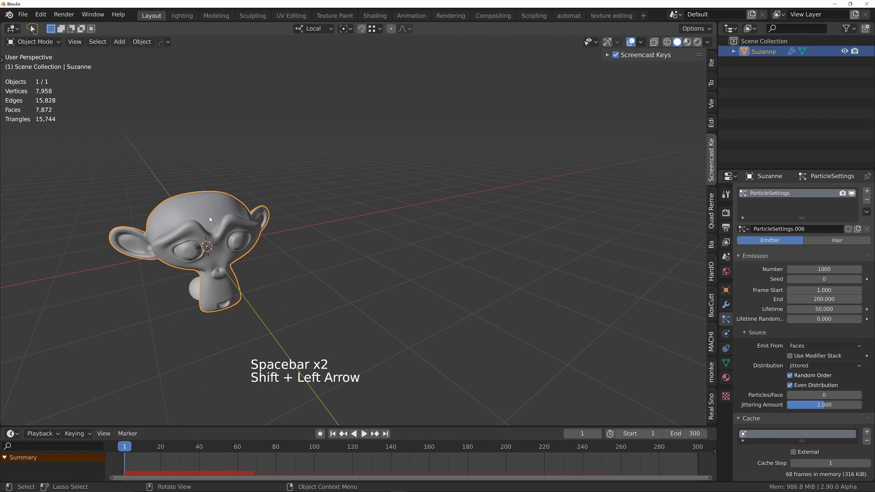
Move the ParticleSettings entry above Explode in the modifier stack and test the explosion
click(725, 304)
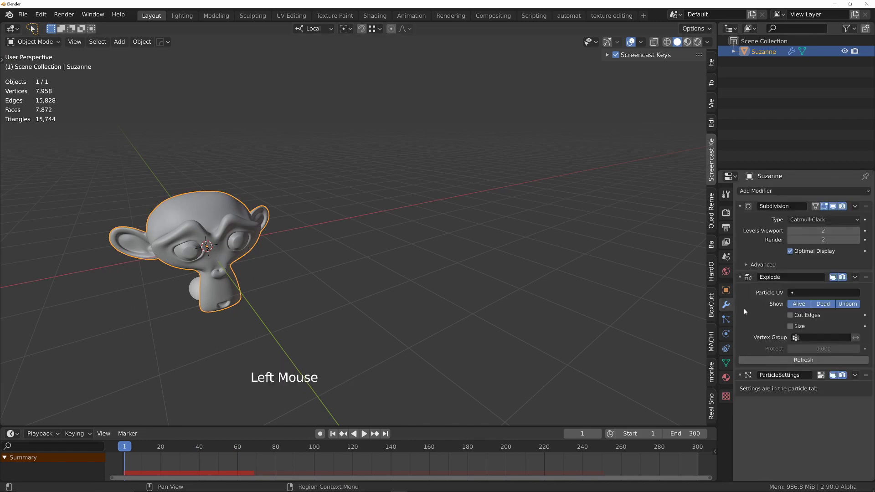
drag(865, 376, 865, 277)
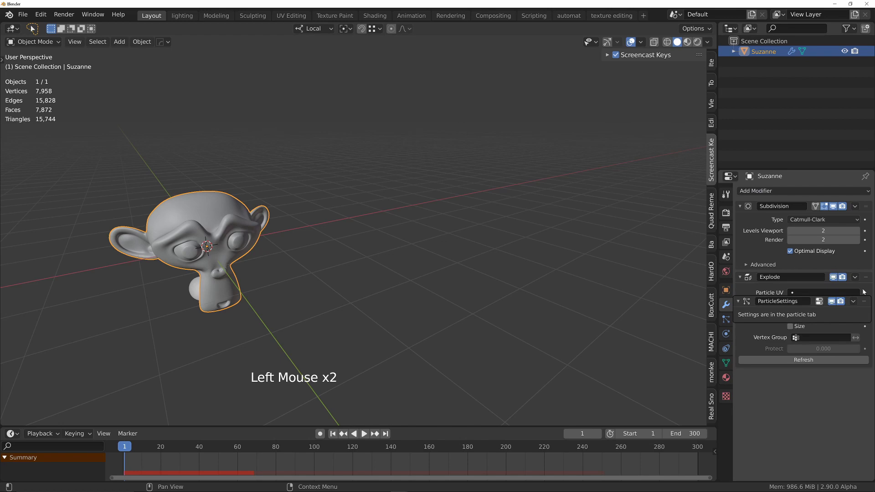
key(space)
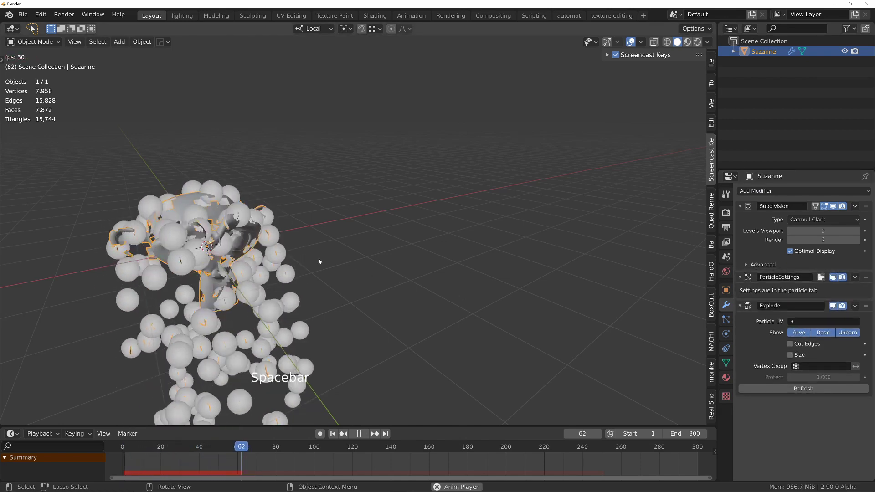
key(space)
key(shift+Left)
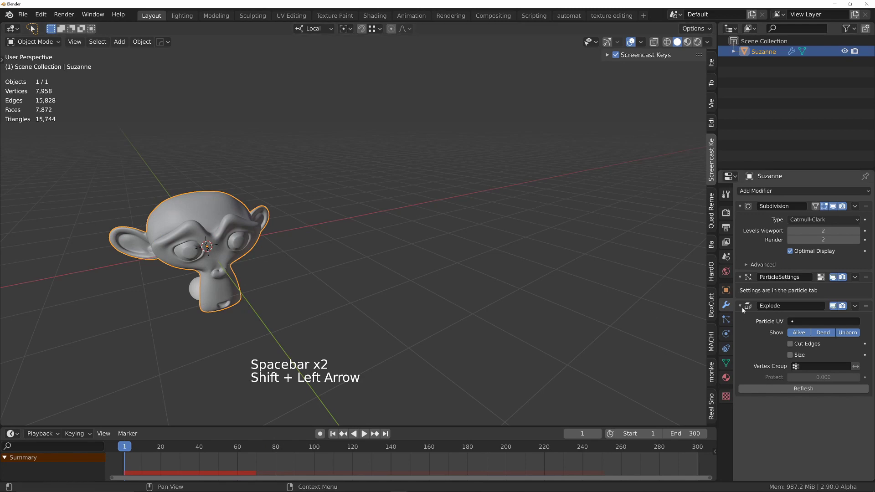
click(726, 319)
Set the particles' Render As option to None so only the fragments show
middle_drag(815, 446, 802, 384)
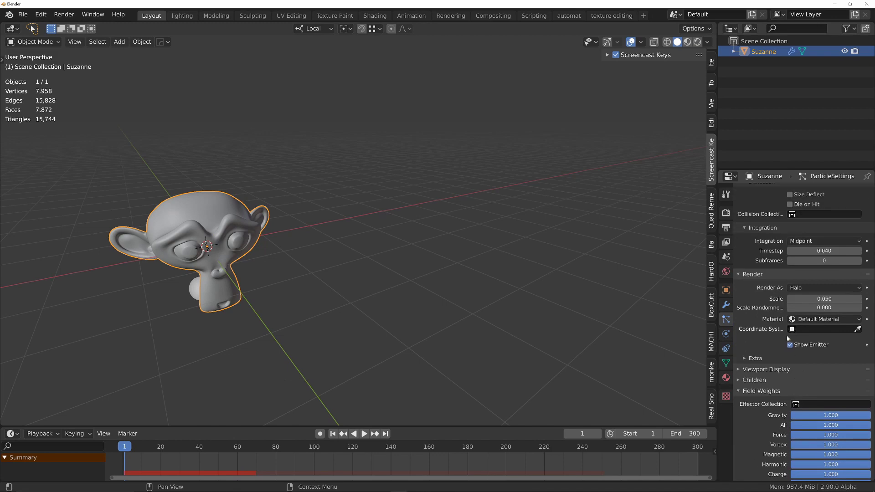
click(800, 288)
click(796, 299)
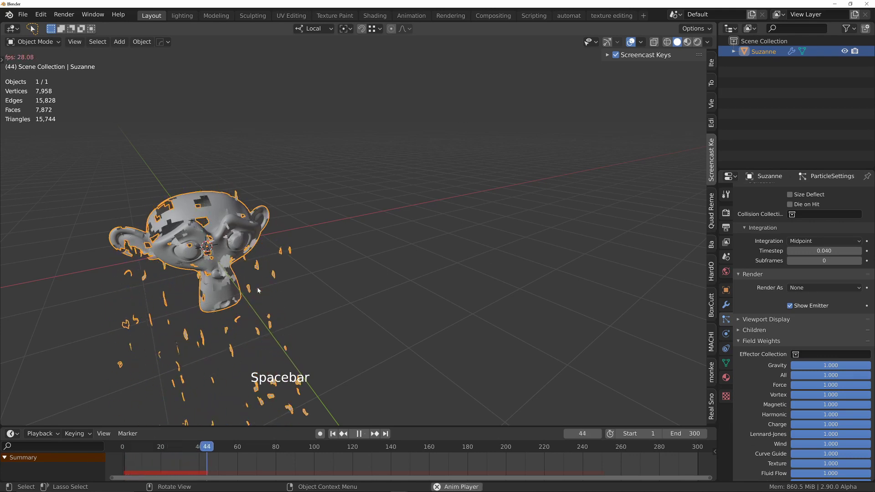
key(space)
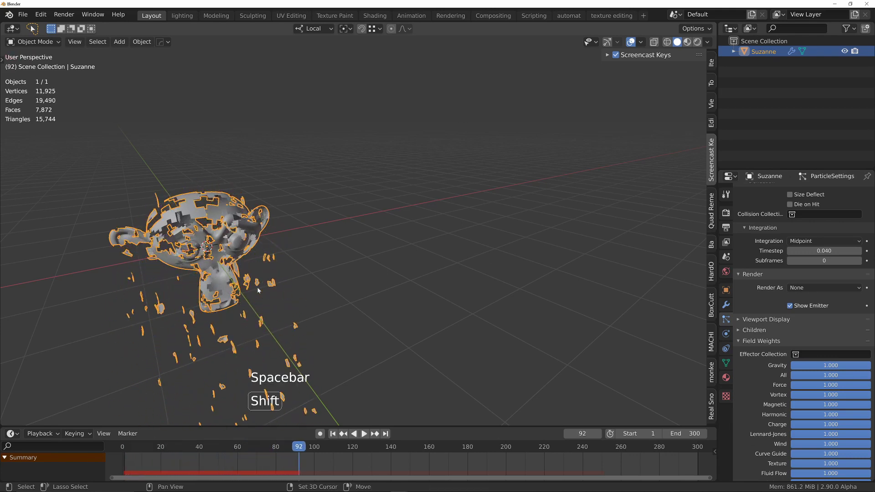
key(shift+Left)
Test-play the explosion with particle gravity weight 0.600 and rewind to frame 1
ctrl+middle_drag(184, 236, 310, 245)
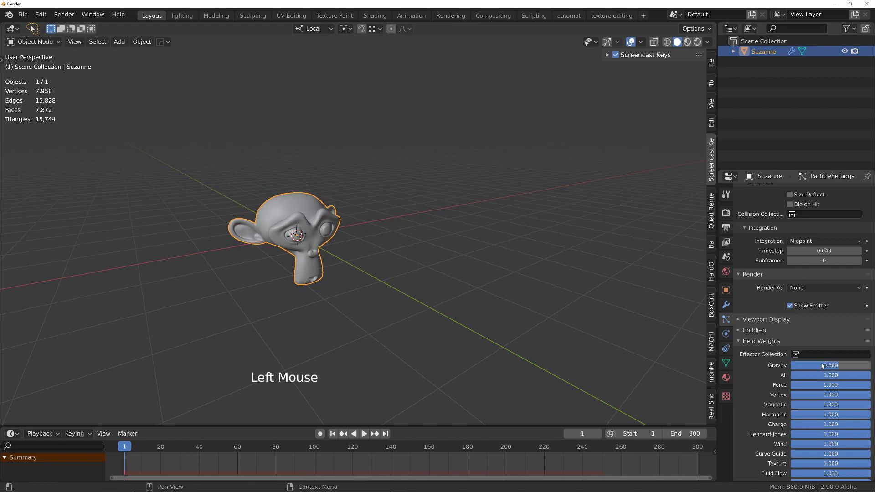
key(space)
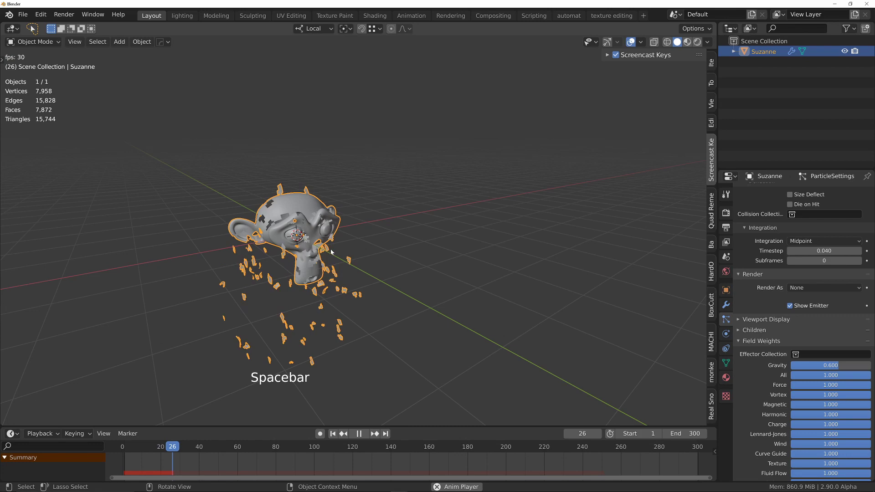
key(space)
key(shift+Left)
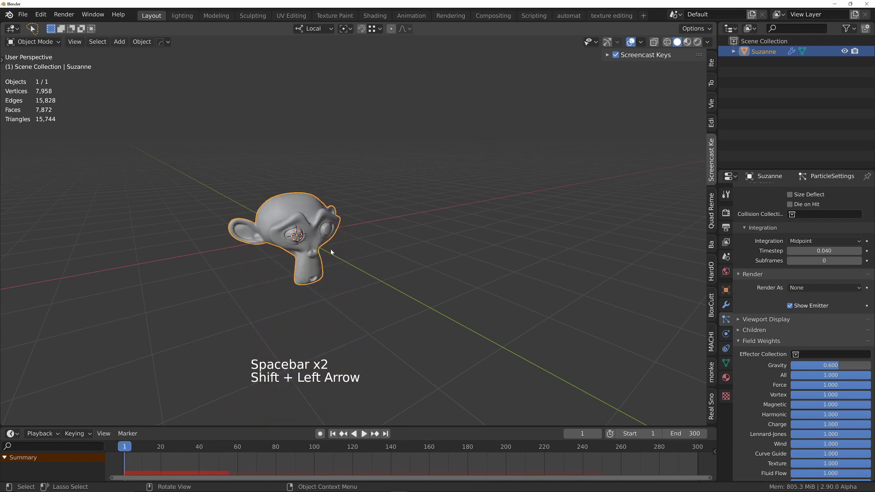
Add a Wind force field left of Suzanne, rotated about 44.4° on Y
key(shift+a)
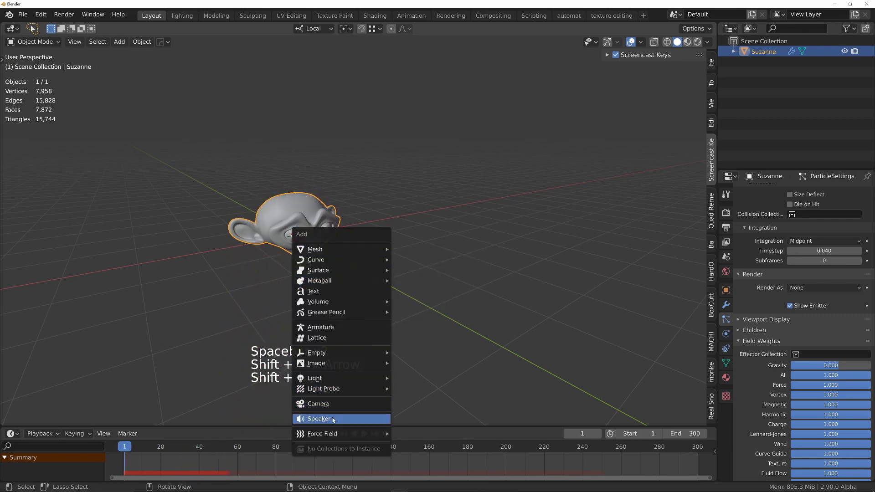
mouse_move(338, 435)
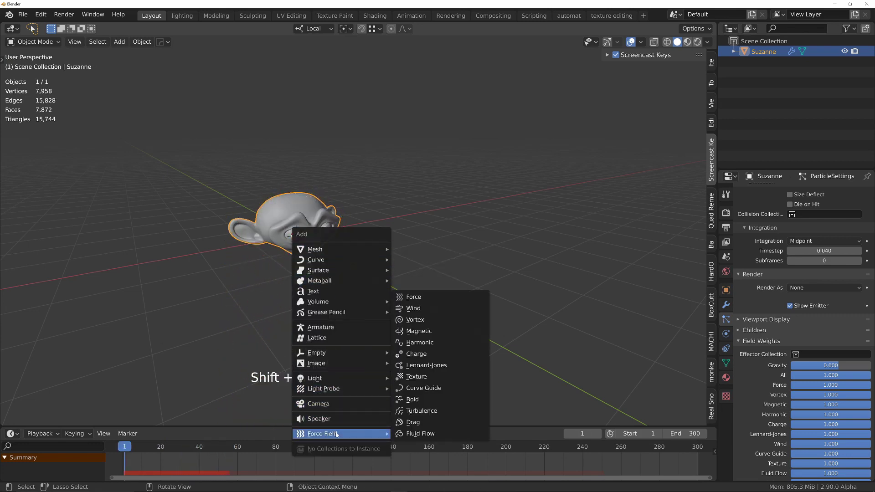
click(423, 310)
middle_drag(341, 269, 392, 256)
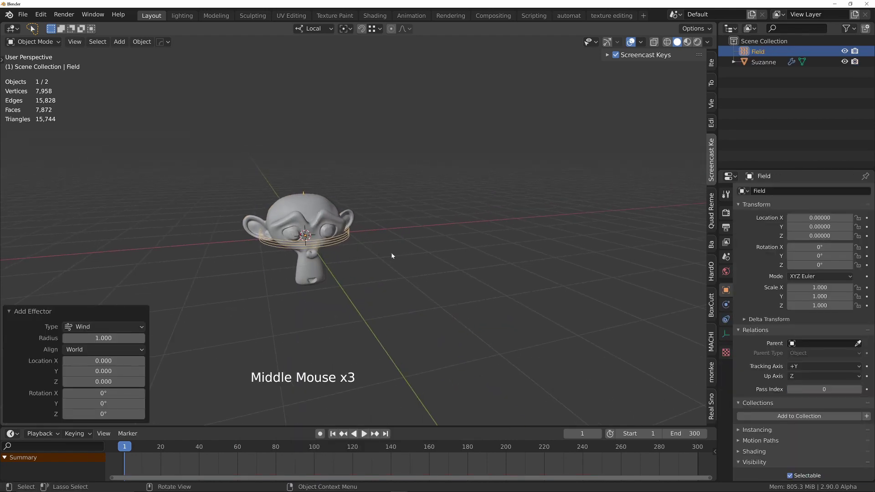
key(g)
click(322, 300)
key(r)
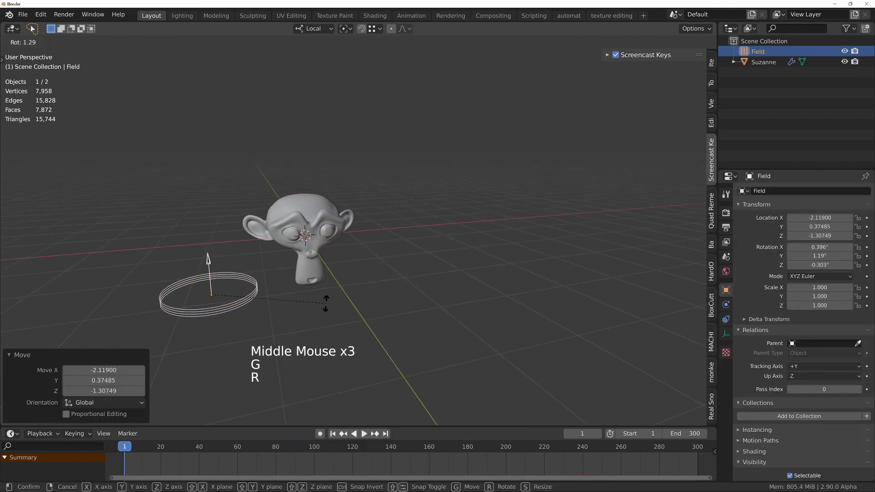
key(y)
key(y)
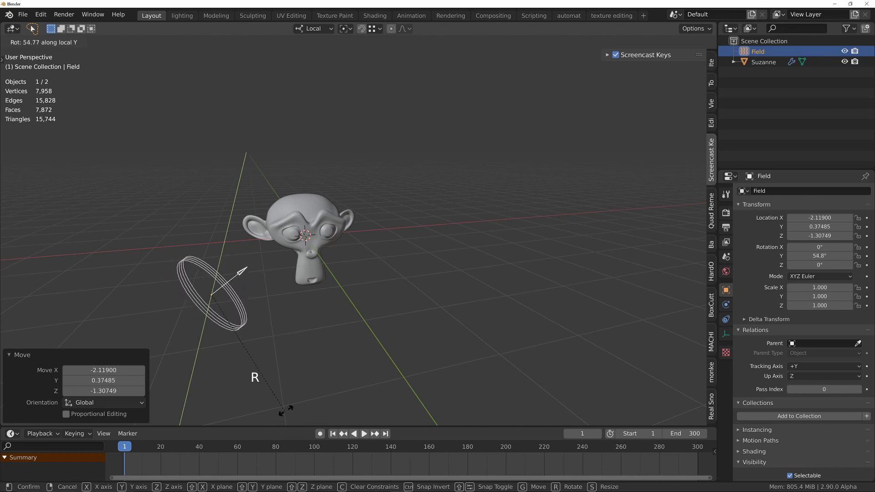
click(319, 403)
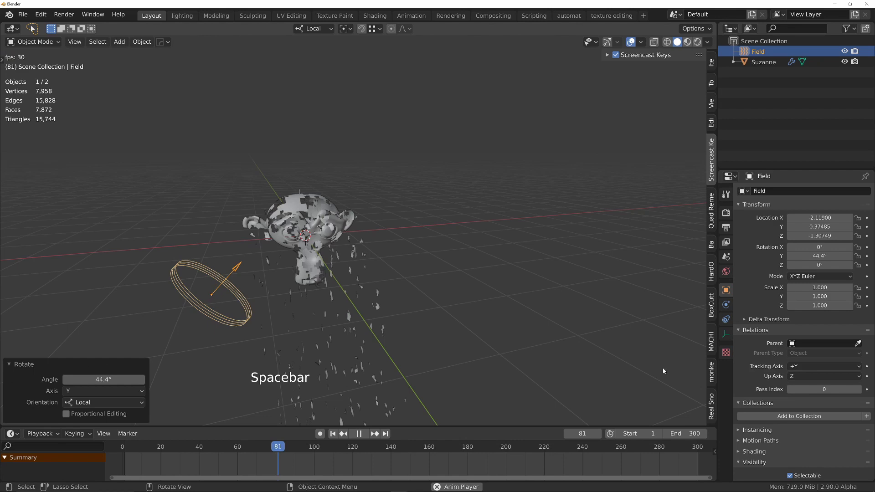
Set the Wind field's Strength to 8
click(725, 304)
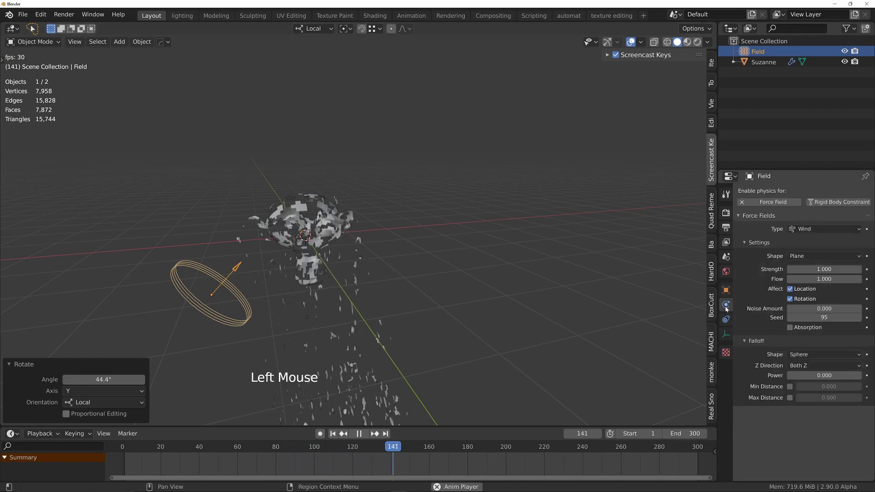
double_click(802, 269)
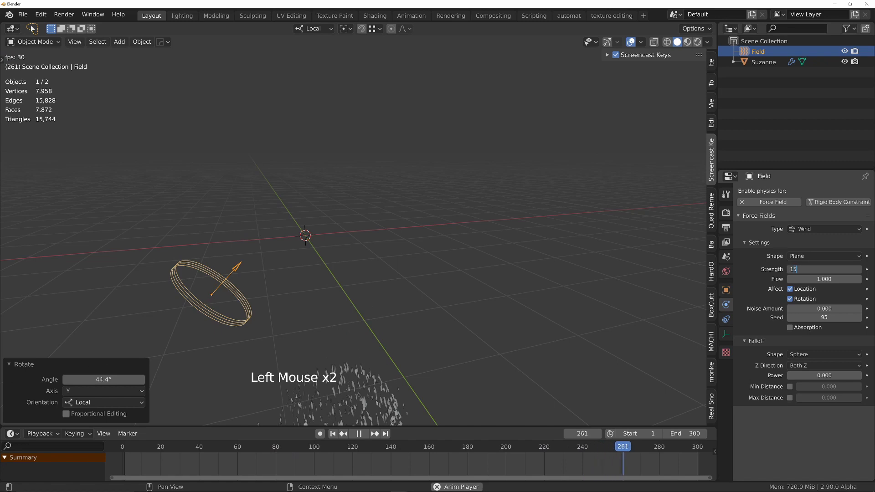
key(BackSpace)
text(8)
key(Return)
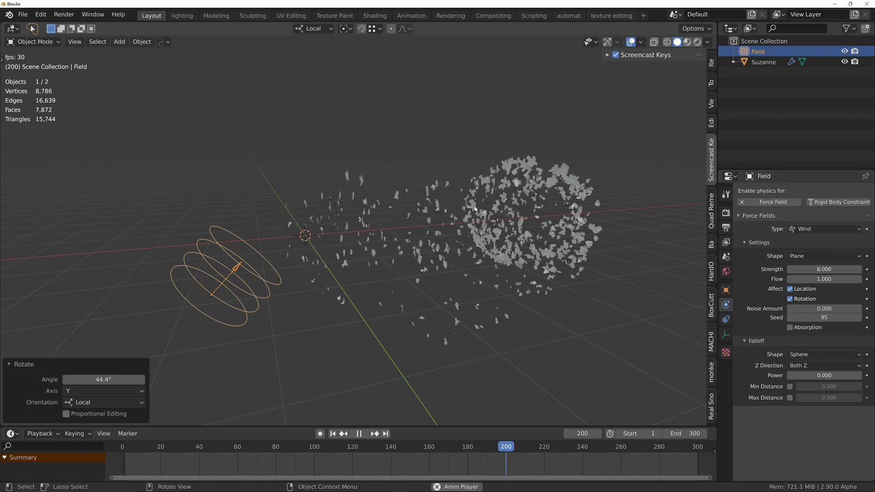
Turn off Dead under Show in Suzanne's Explode modifier
click(520, 246)
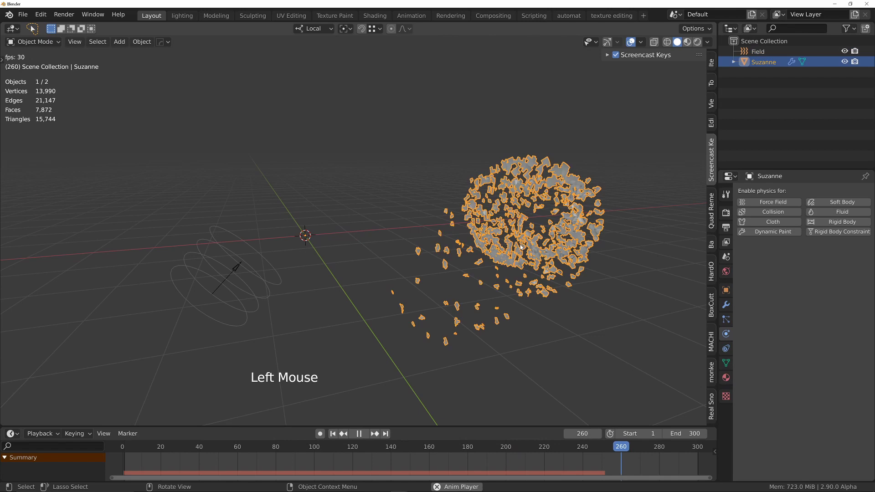
click(725, 305)
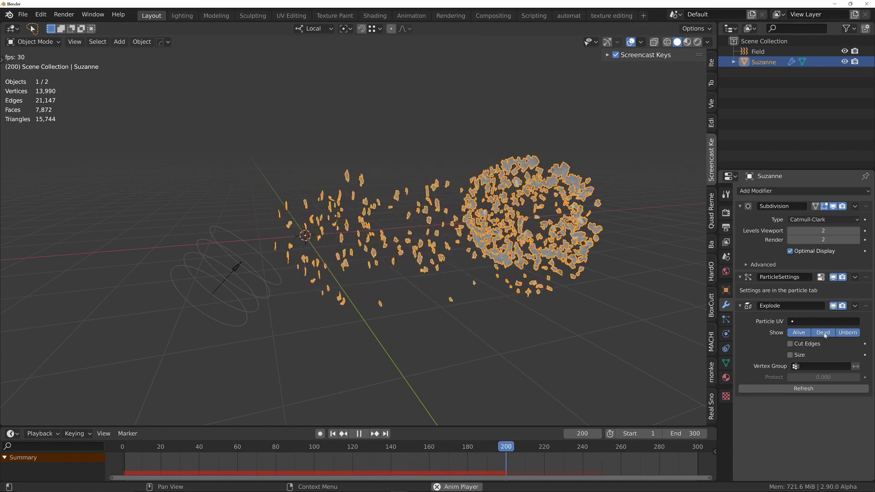
click(823, 333)
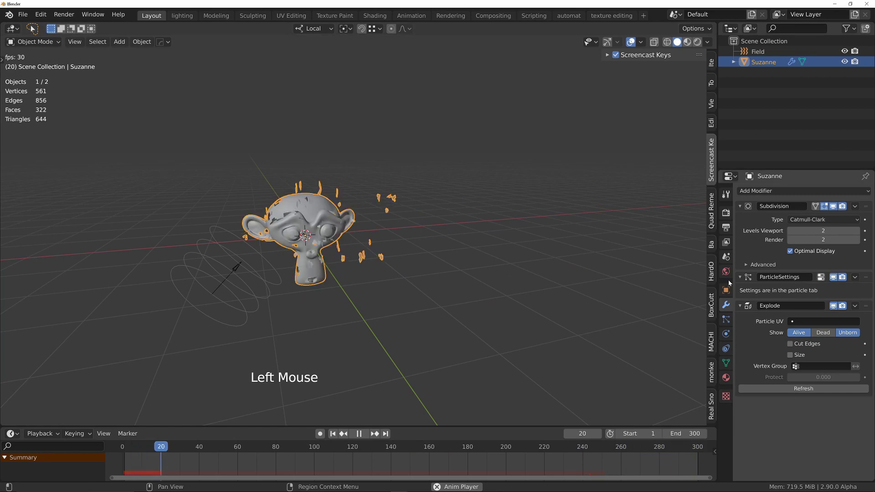
Set Suzanne's particle Emission Lifetime to 100 frames and rewind to frame 1
click(726, 320)
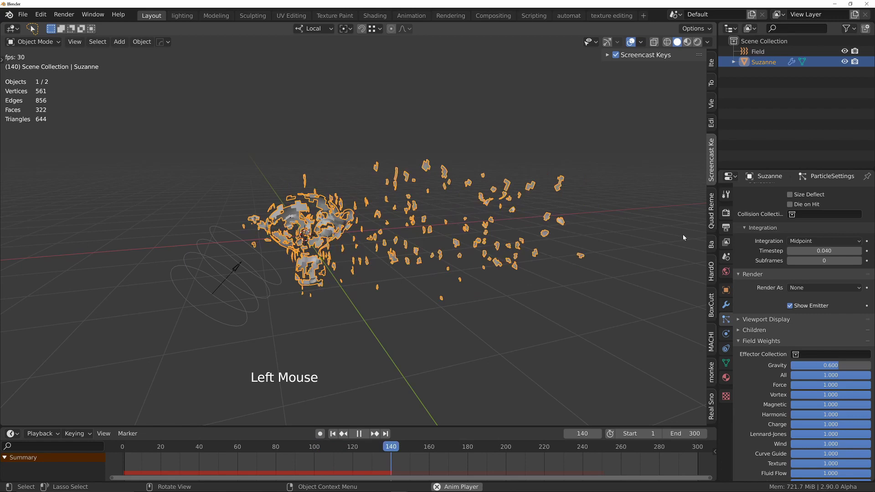
middle_drag(775, 228, 803, 303)
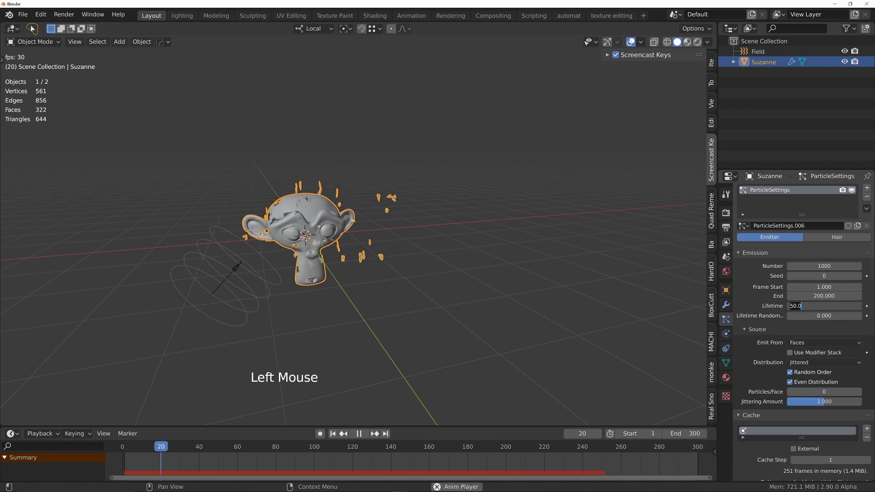
text(0)
key(Return)
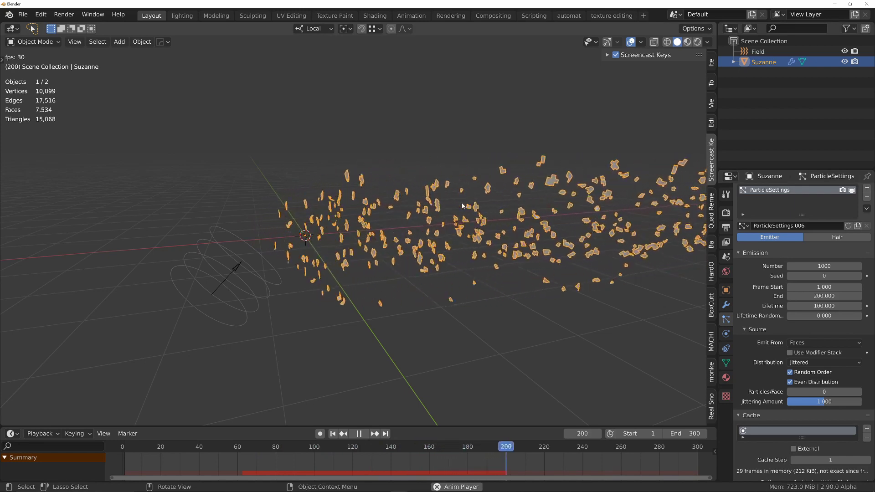
key(shift+Left)
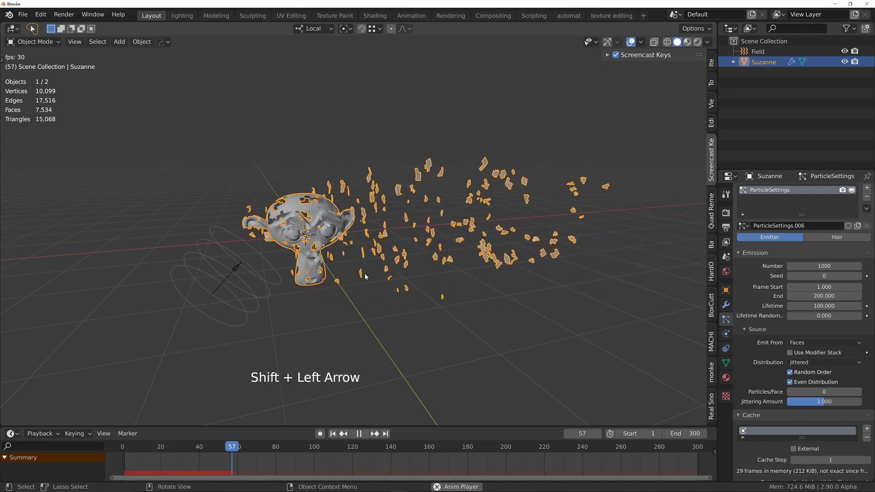
key(shift)
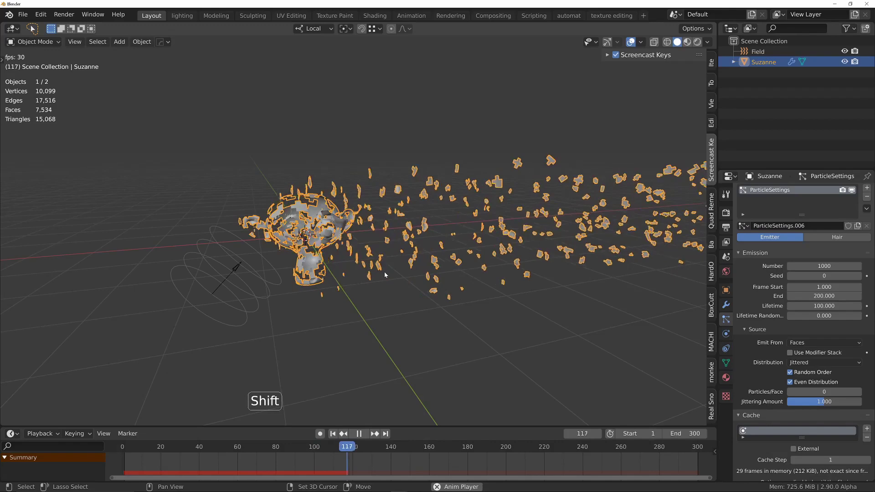
Add a Turbulence force field to the scene
key(shift+a)
mouse_move(384, 272)
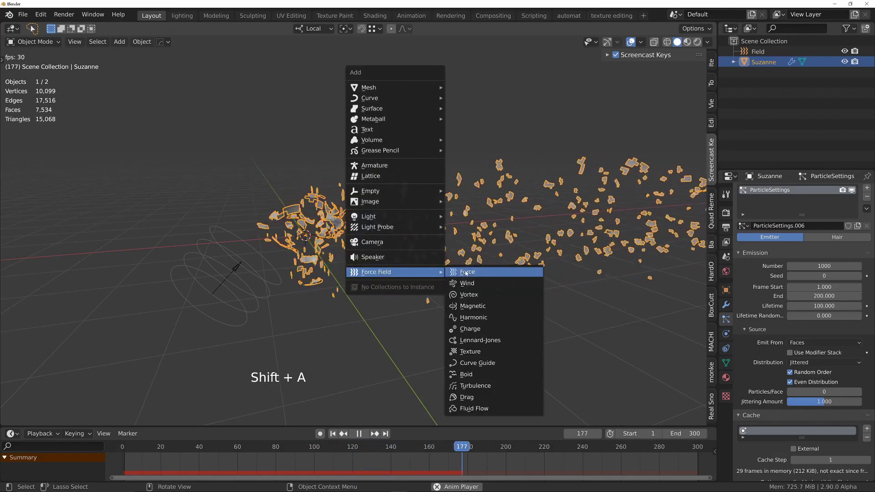
click(471, 388)
key(shift+Left)
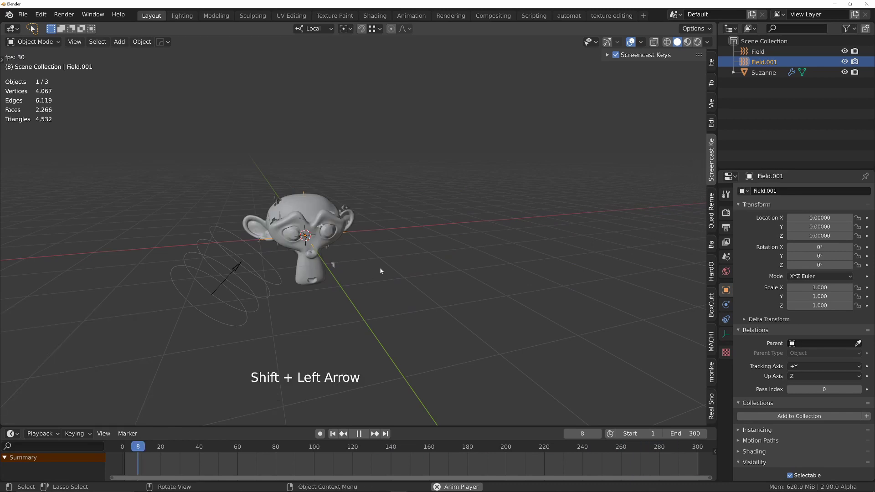
Set the Turbulence field's Strength to 15
click(725, 304)
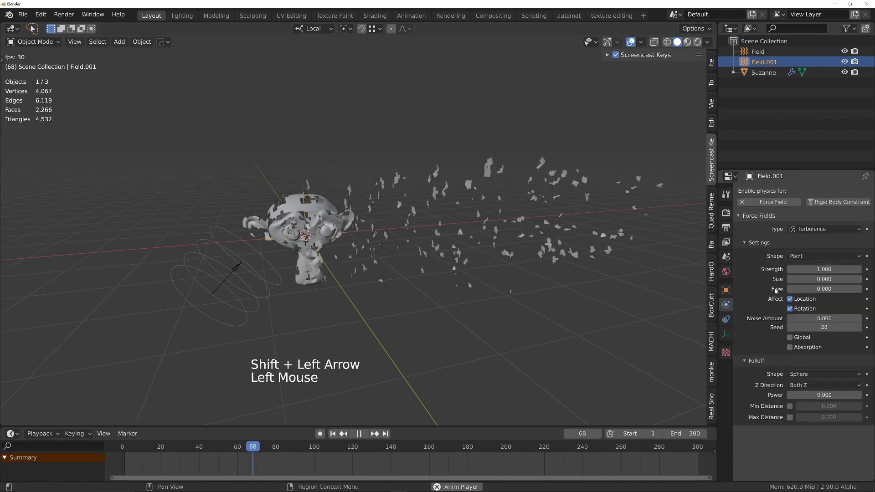
double_click(826, 269)
text(5)
key(Return)
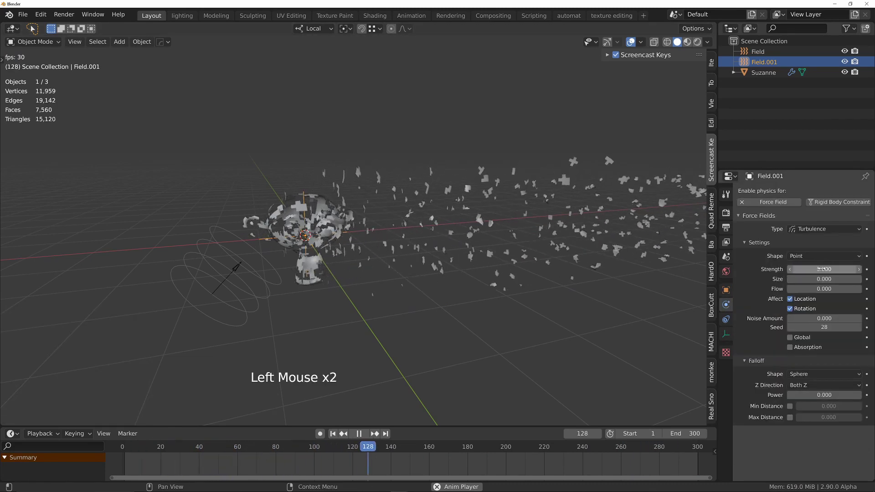
Test-play the turbulent explosion from frame 1 twice
key(shift+Left)
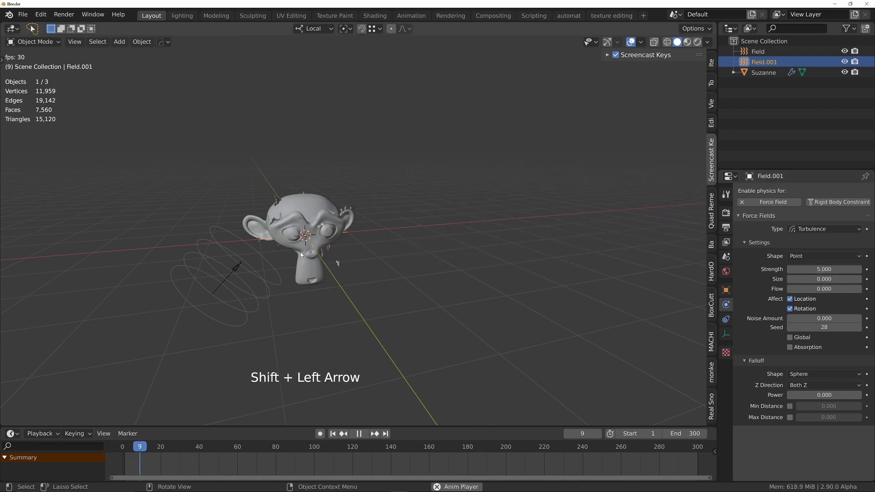
key(space)
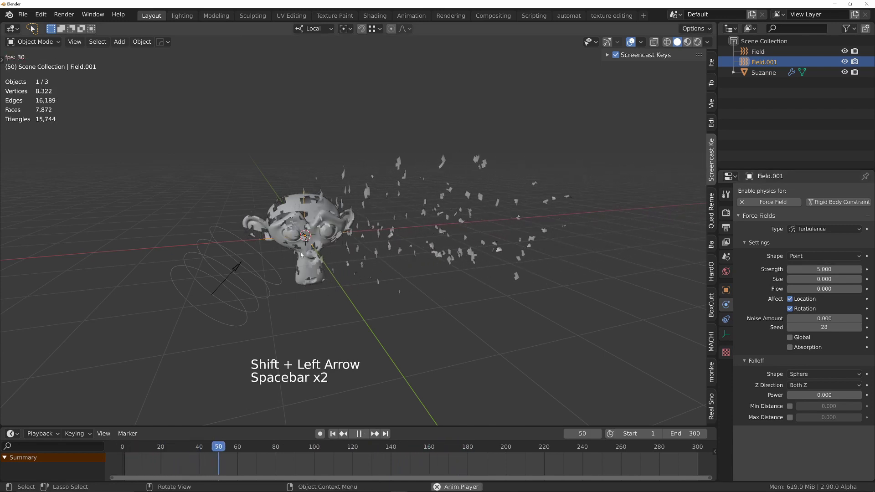
key(space)
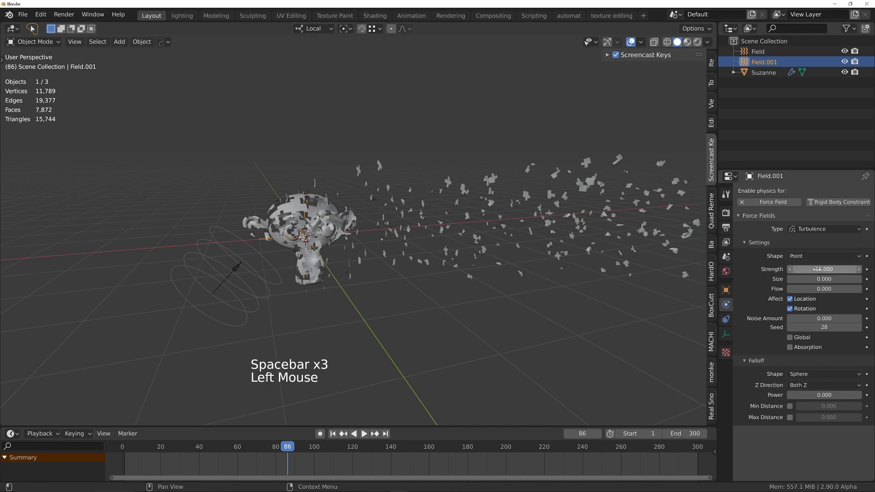
key(shift+Left)
key(space)
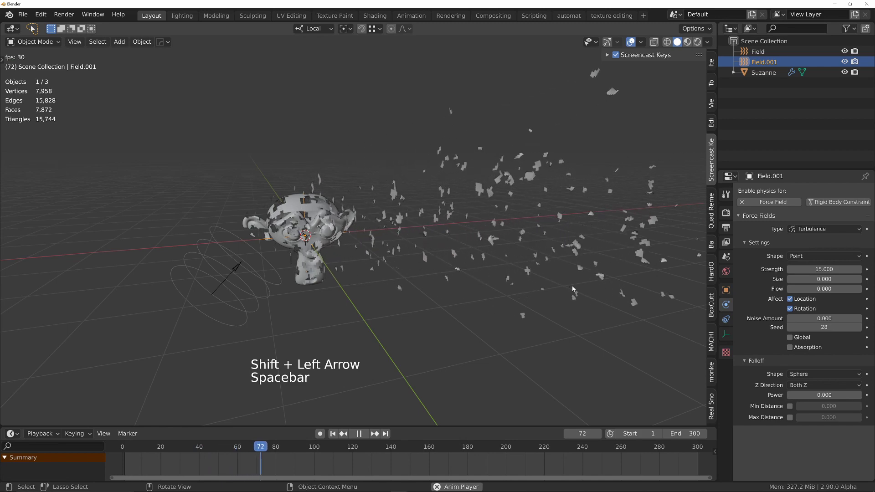
key(space)
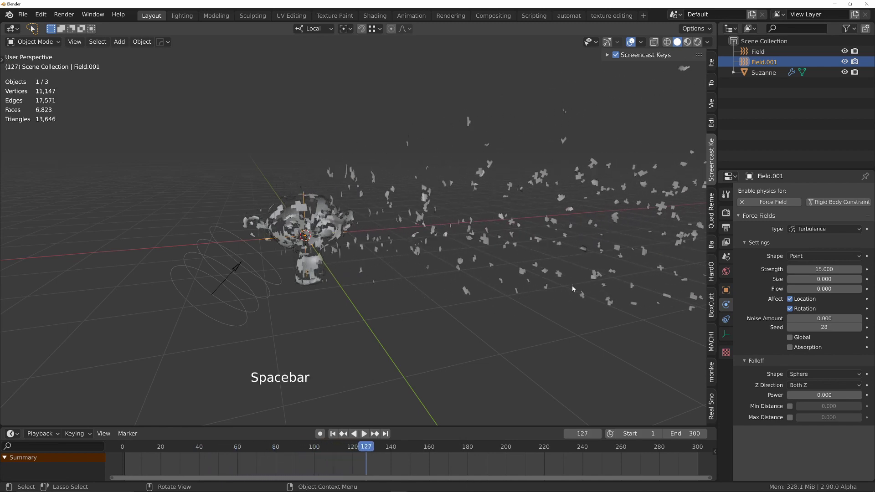
Set Suzanne's particle Emission Number to 5000, test-play, and rewind to frame 1
key(shift+Left)
middle_drag(305, 230, 325, 191)
middle_drag(325, 191, 326, 196)
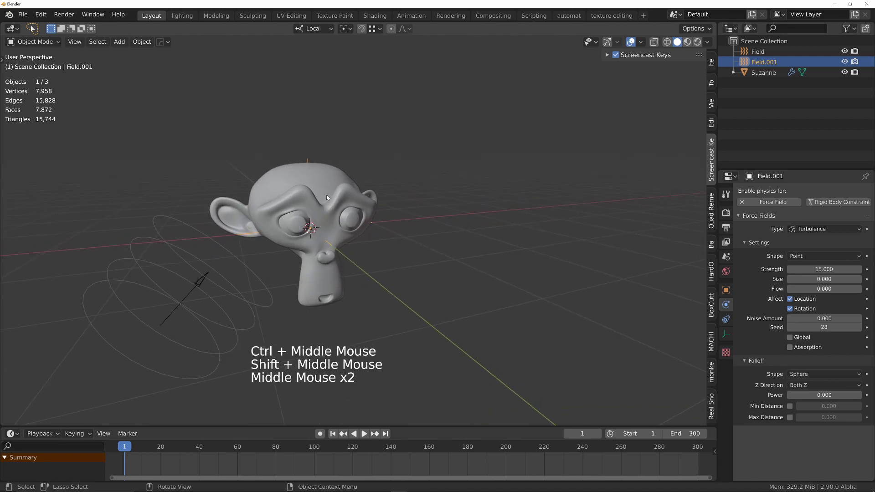
click(337, 187)
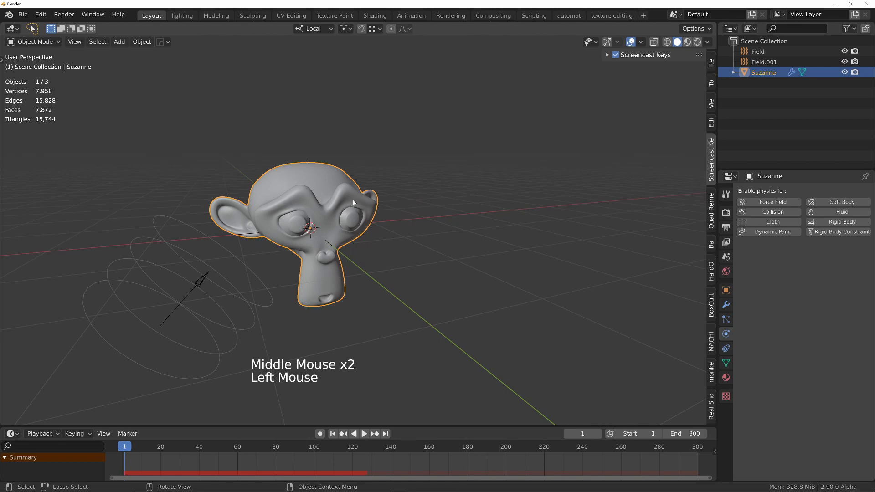
click(726, 318)
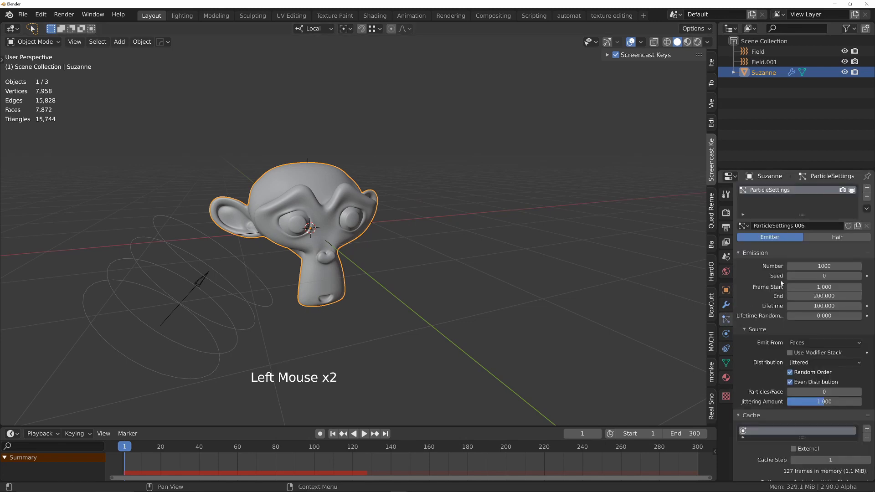
middle_drag(780, 283, 776, 287)
click(809, 270)
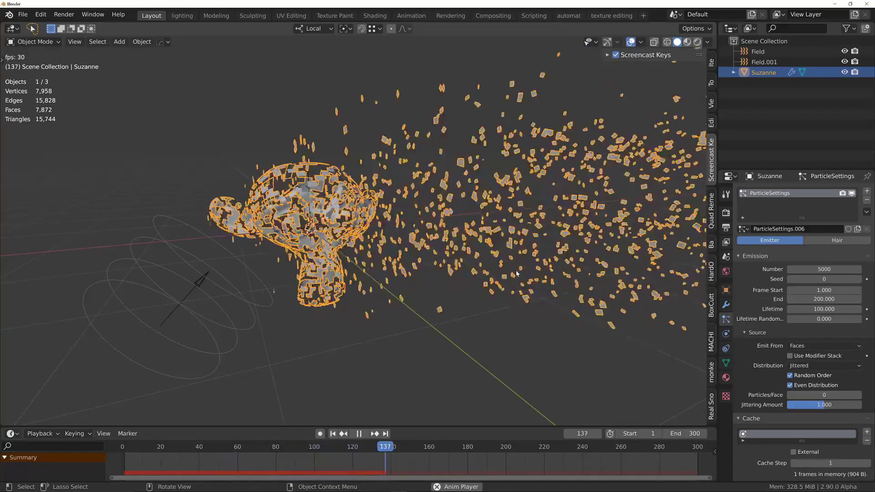
key(space)
key(shift+Left)
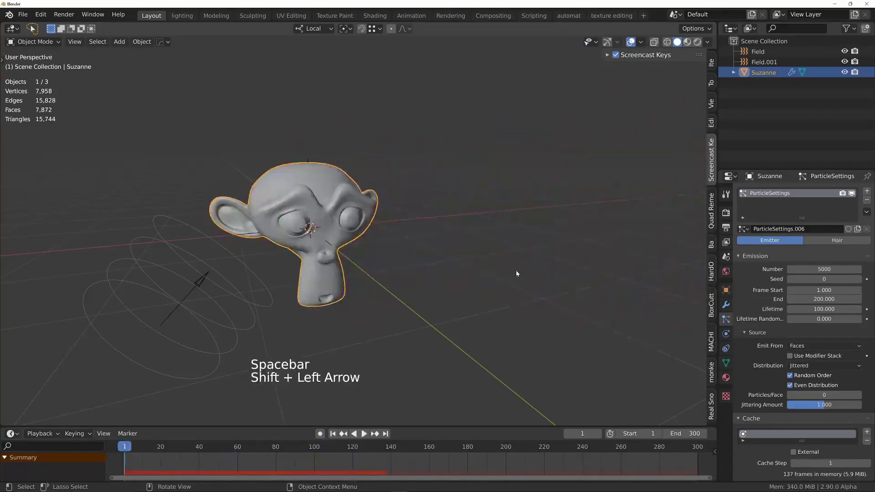
Test the explosion at viewport subdivision level 3, then set Levels Viewport back to 2
click(726, 304)
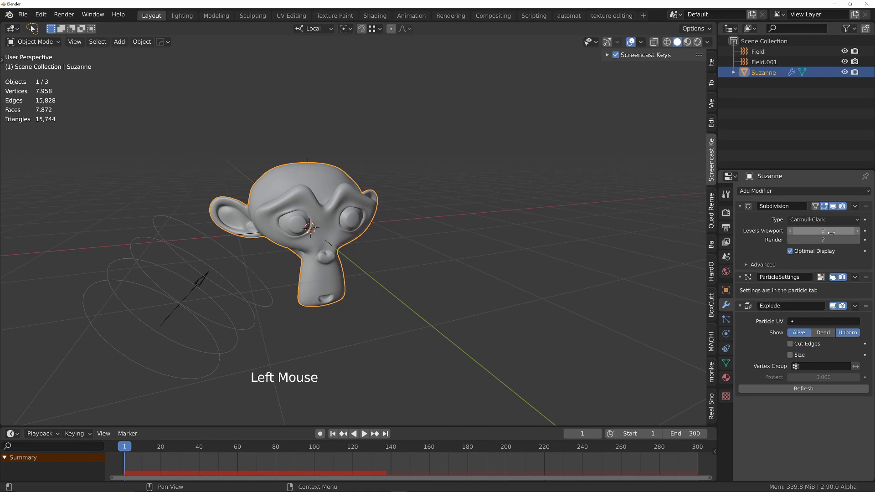
click(852, 231)
key(space)
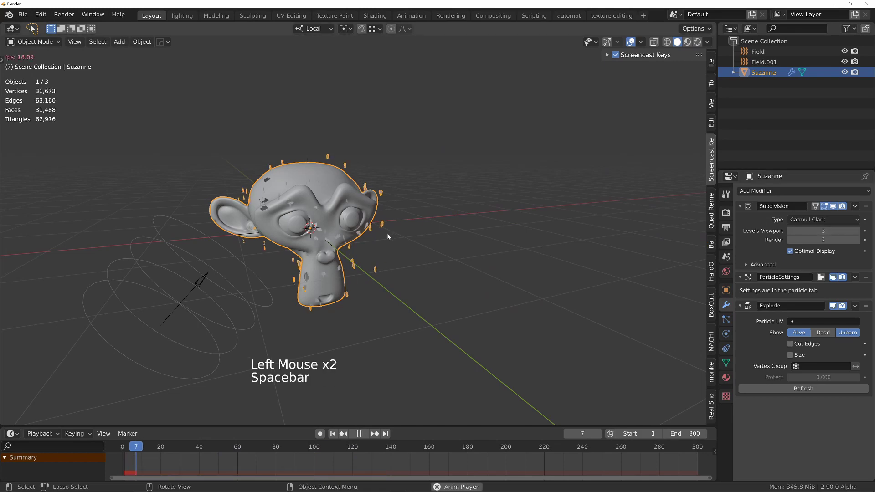
key(space)
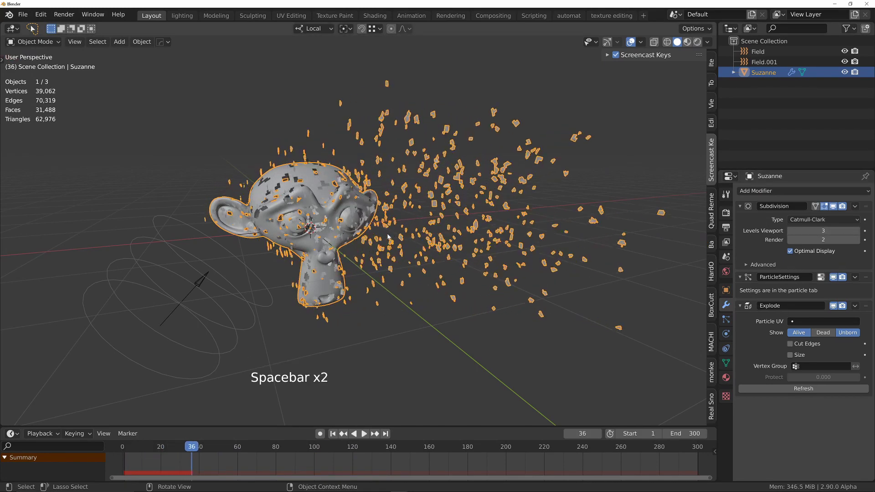
key(shift+Left)
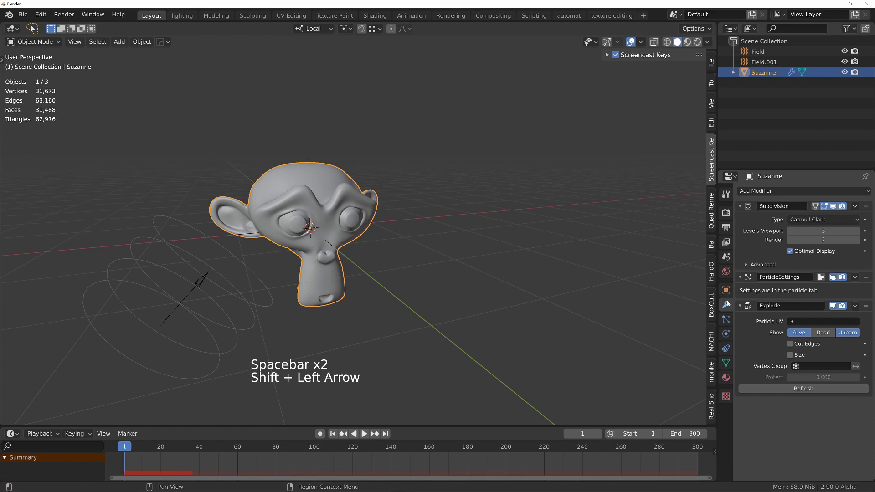
click(790, 231)
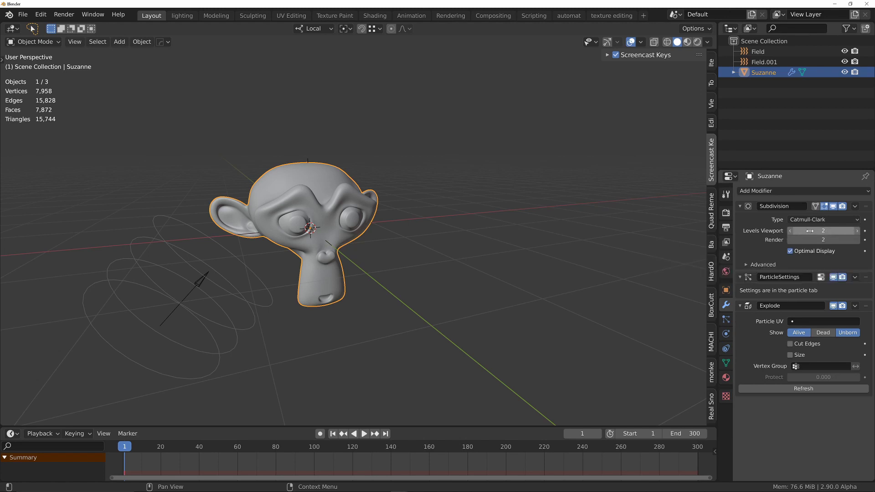
Open Suzanne's particle settings and preview the current particle animation, rewinding to frame 1
click(726, 320)
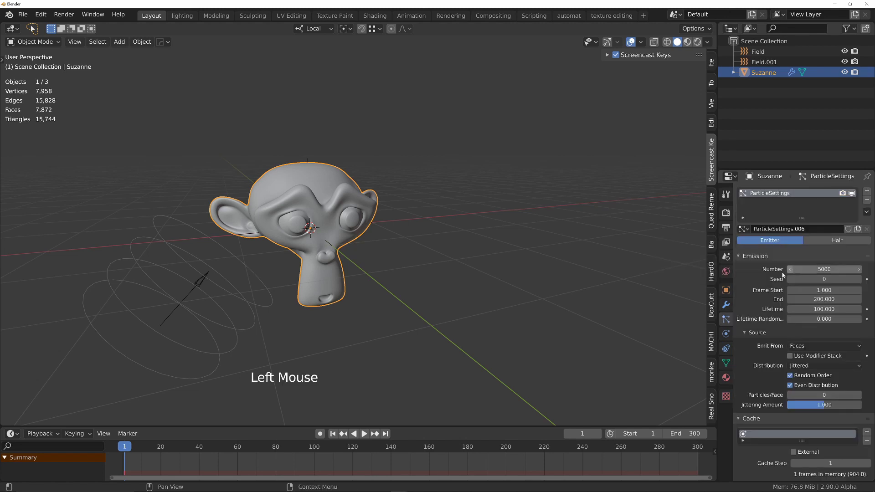
middle_click(802, 282)
middle_drag(424, 253, 347, 219)
key(space)
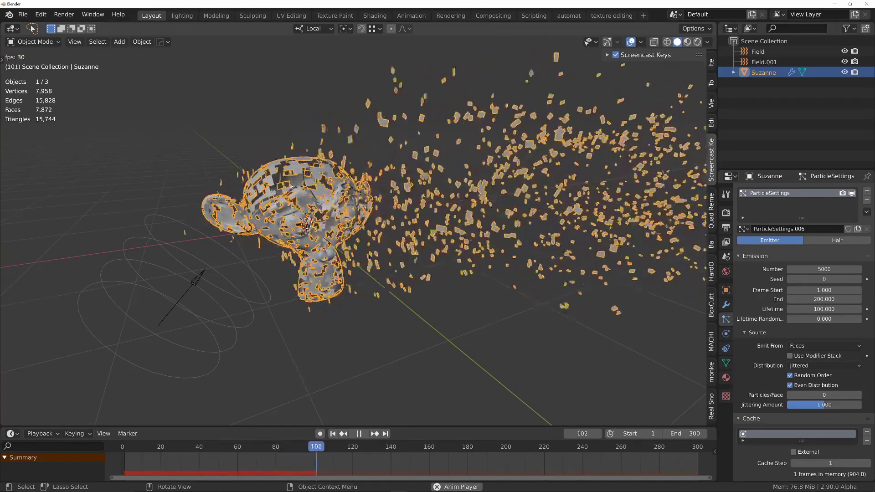
key(space)
key(shift+Left)
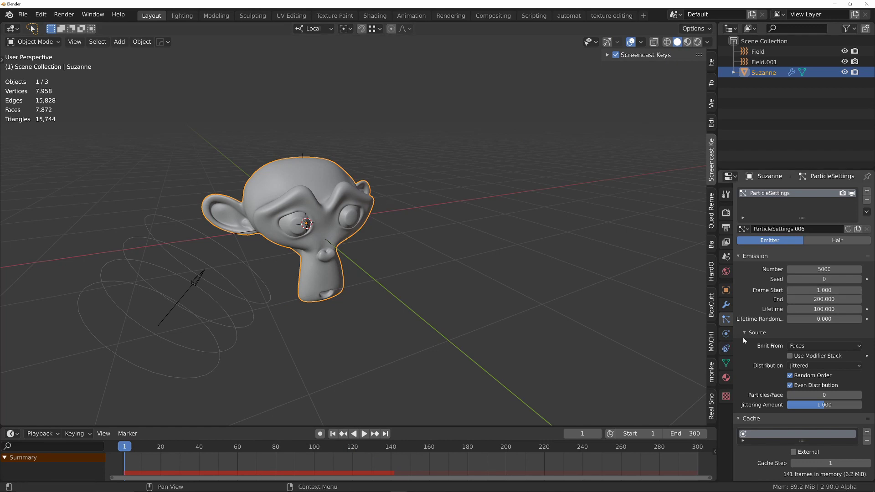
Change the particle Source Distribution from Jittered to Grid
middle_drag(756, 365, 763, 276)
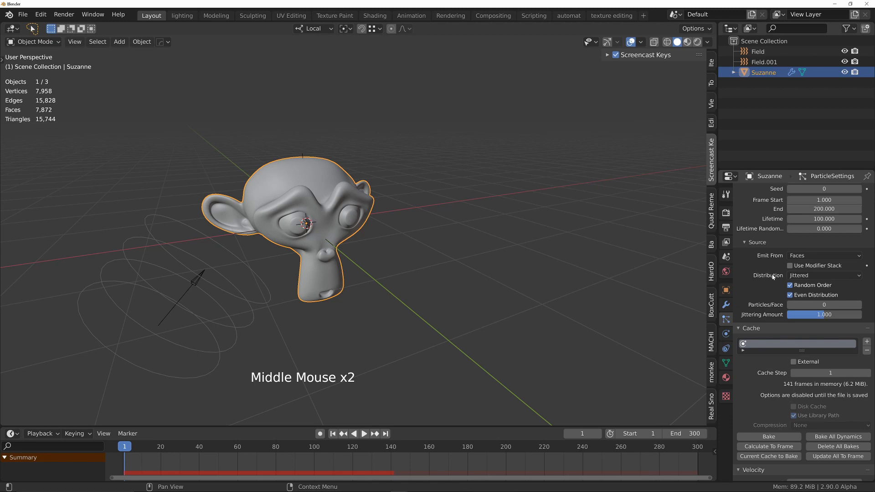
click(804, 276)
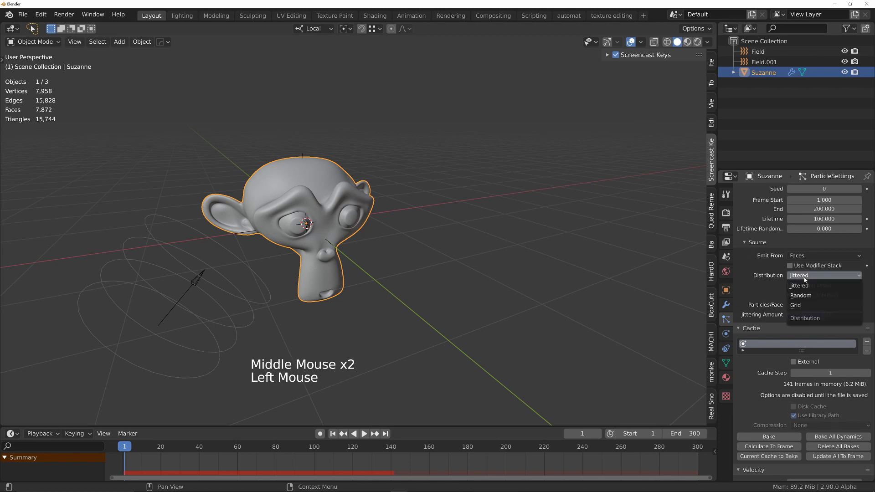
click(798, 304)
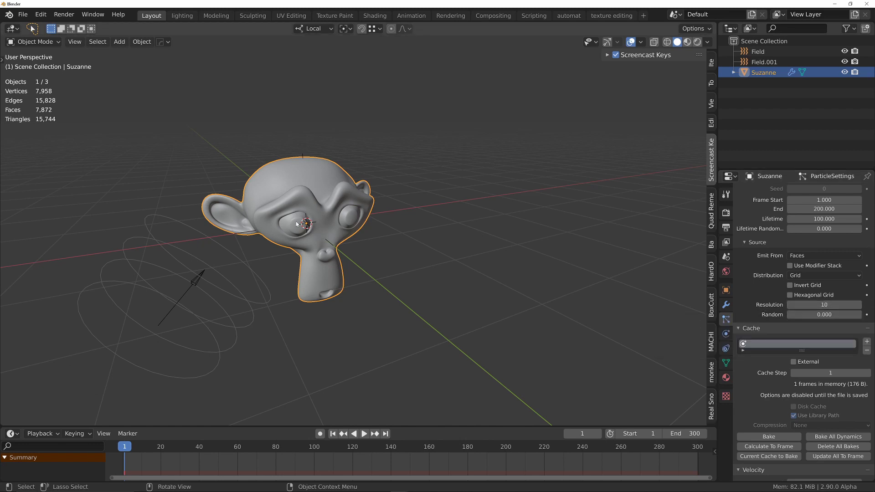
Preview the grid-distributed fragments, then rewind to frame 1
middle_drag(337, 225, 345, 222)
key(space)
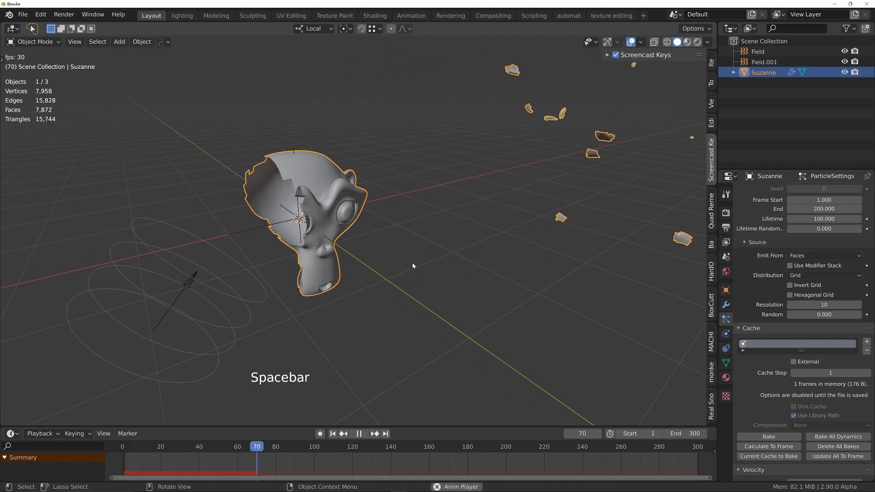
key(space)
key(shift+Left)
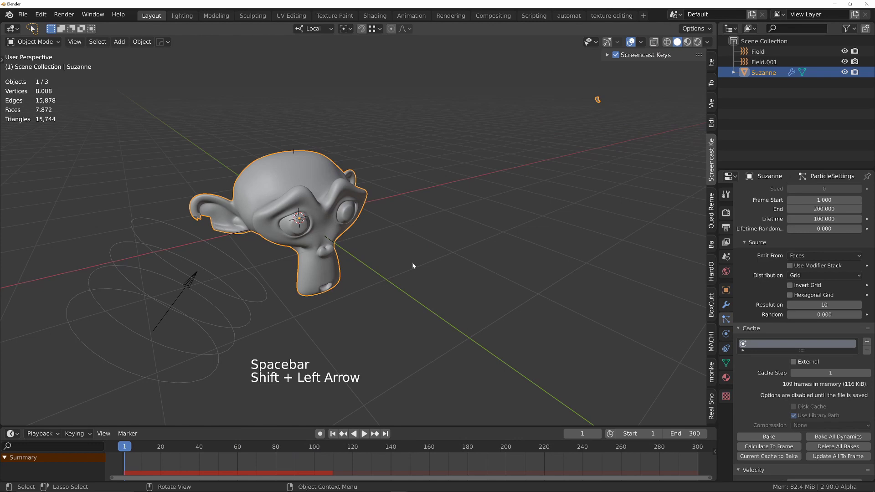
Raise the grid Resolution to 60 and replay the finer fragments twice from frame 1
click(800, 305)
text(6)
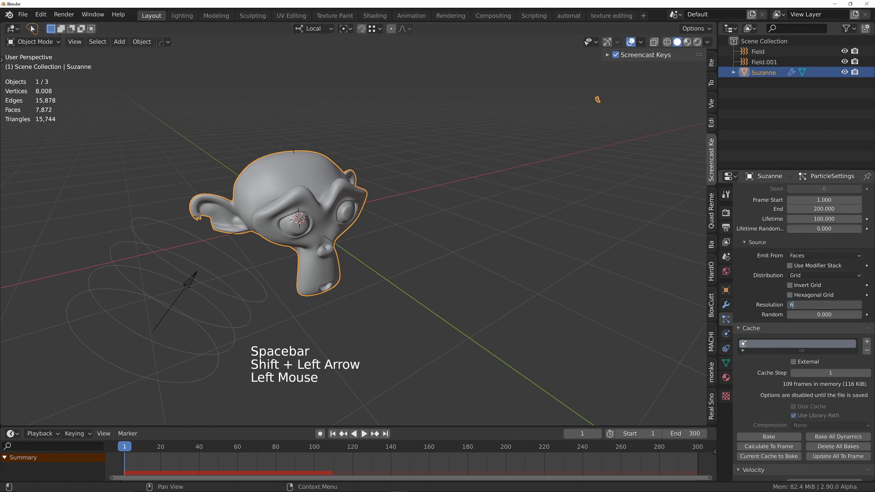
text(0)
key(Return)
key(space)
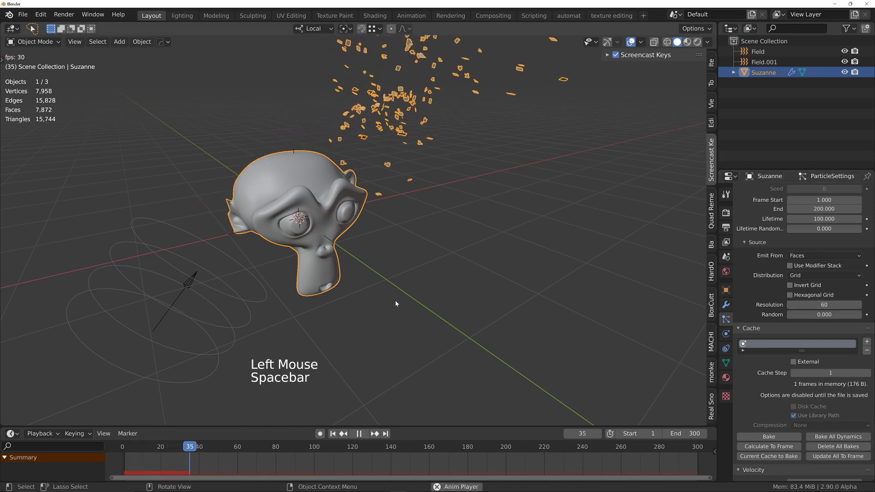
key(space)
key(shift+Left)
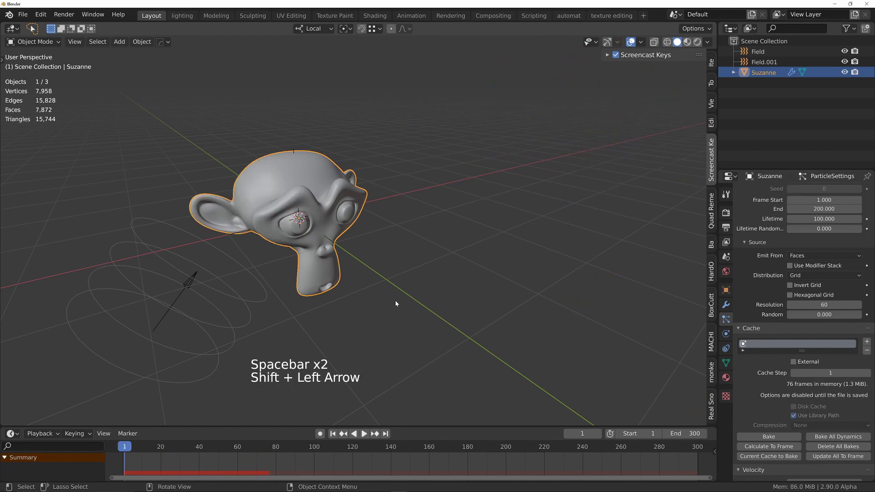
key(space)
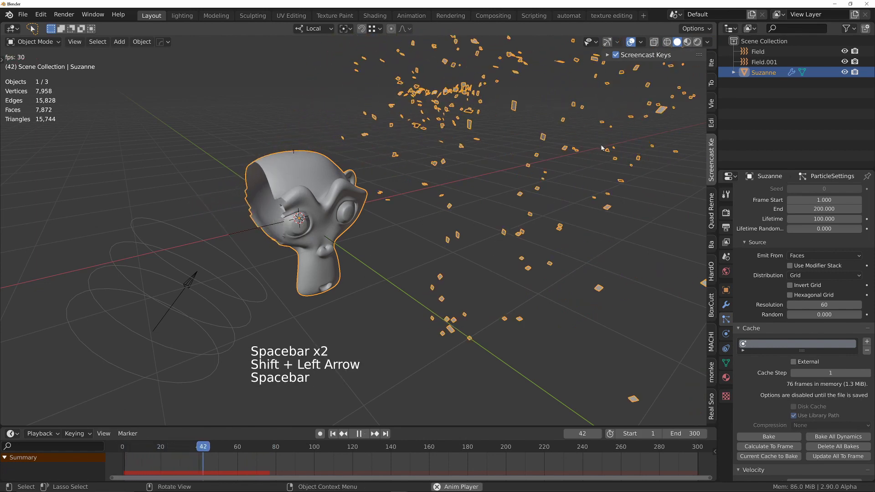
key(space)
key(shift+Left)
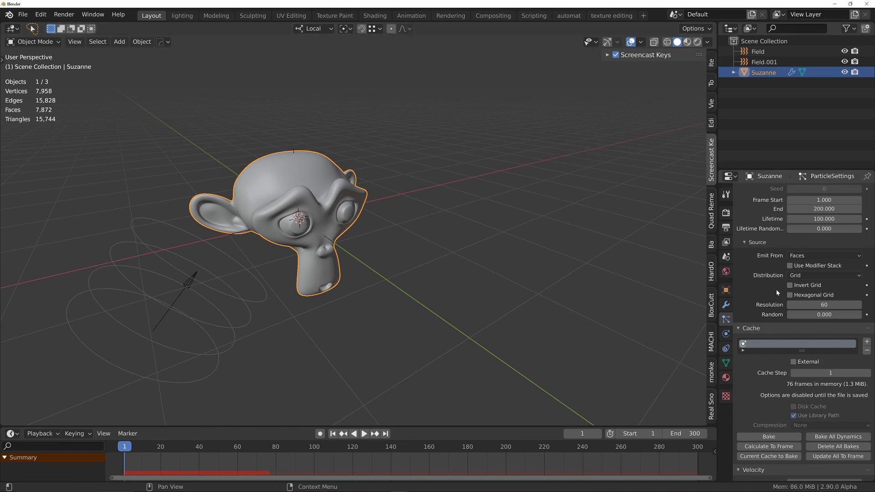
Turn on Invert Grid and replay the animation from frame 1 to check it
click(790, 286)
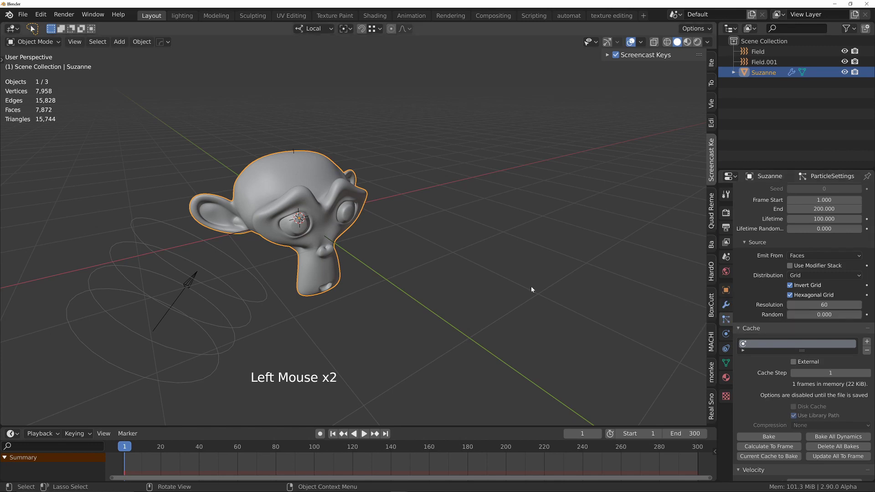
key(space)
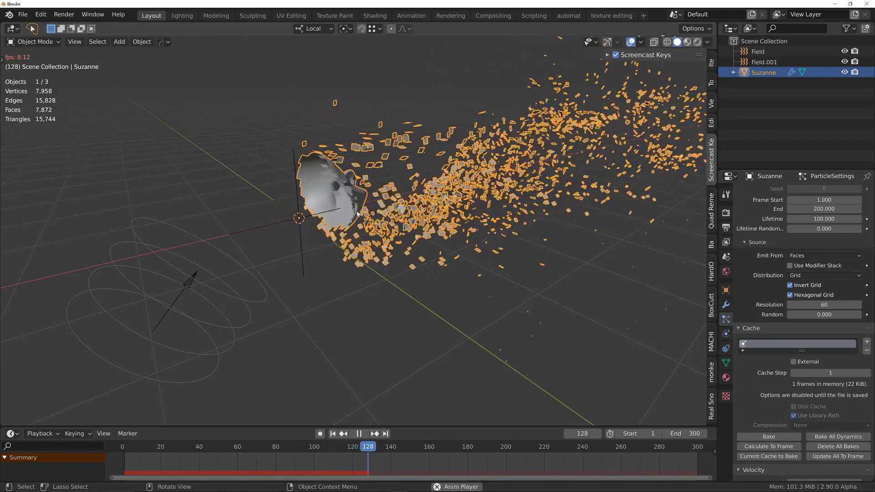
key(space)
key(shift+Left)
middle_drag(358, 214, 324, 213)
key(space)
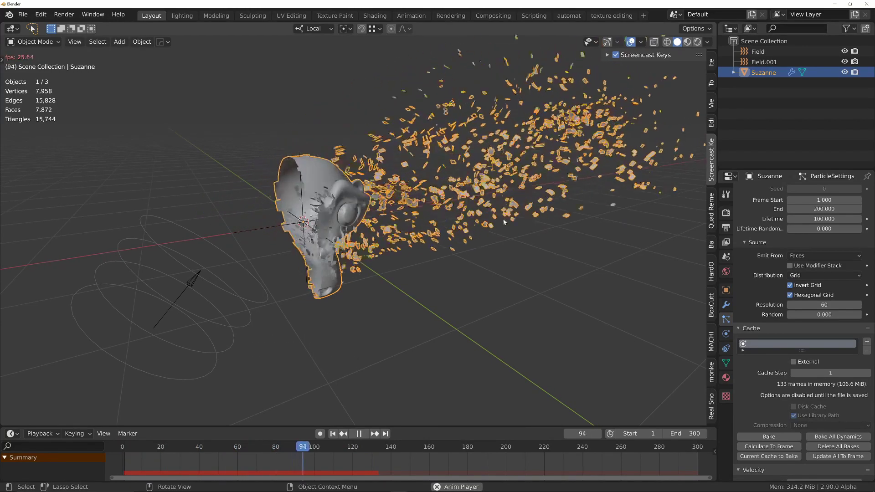
key(space)
key(shift+Left)
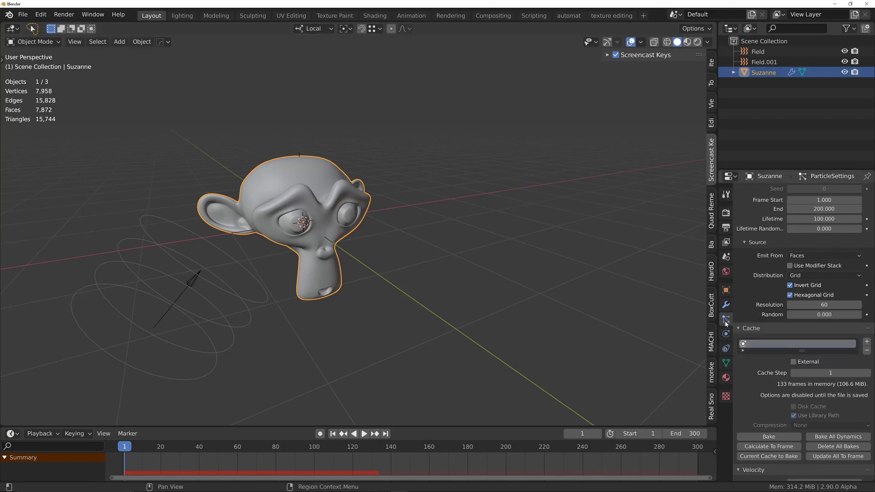
Set the particle emission End frame to 2 and play the instant burst
middle_drag(748, 246, 754, 341)
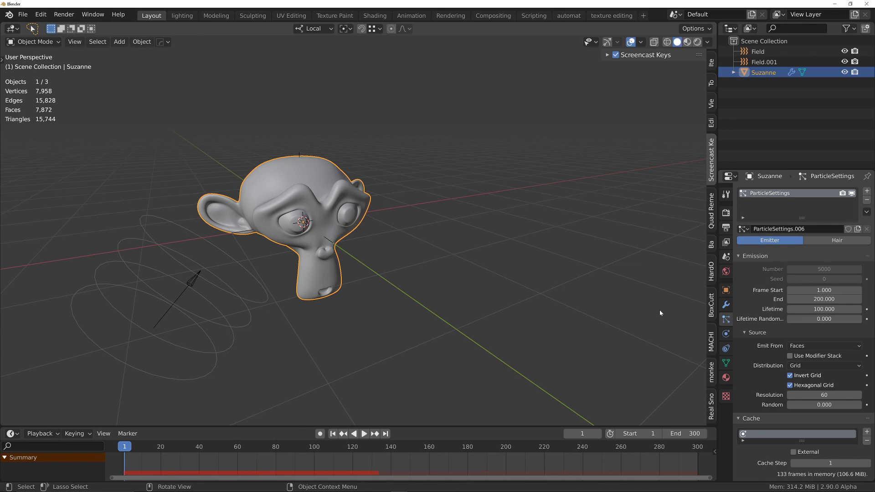
click(814, 299)
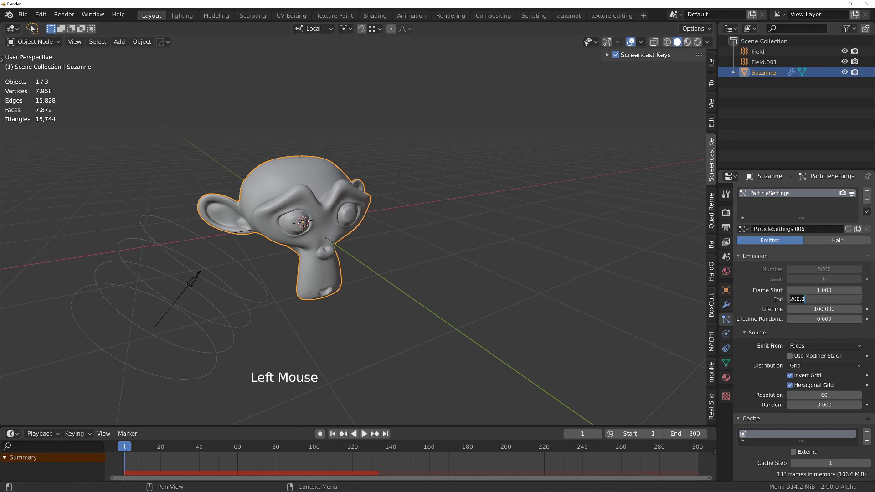
key(Return)
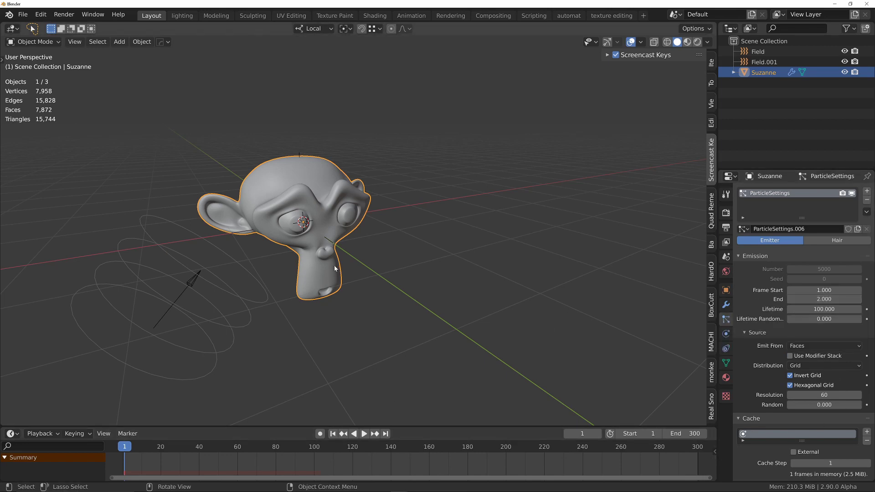
key(space)
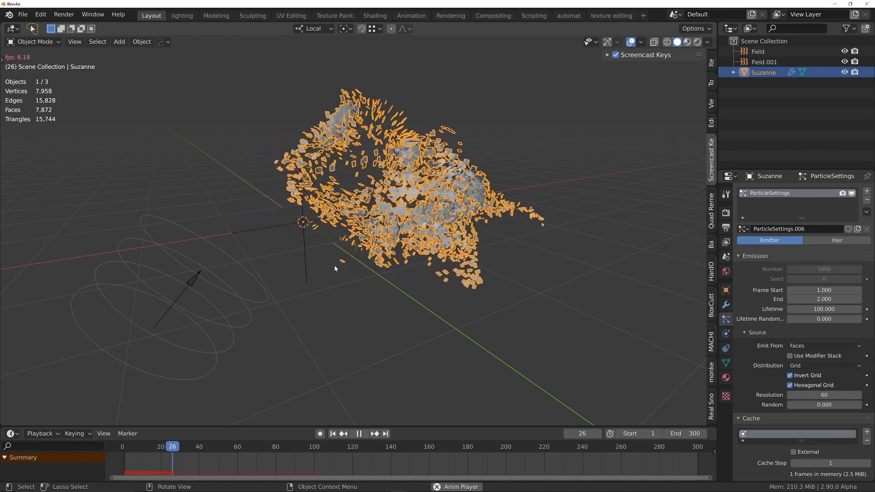
Change the emission End frame to 30 and play the gradual break-apart from frame 1
key(space)
key(shift+Left)
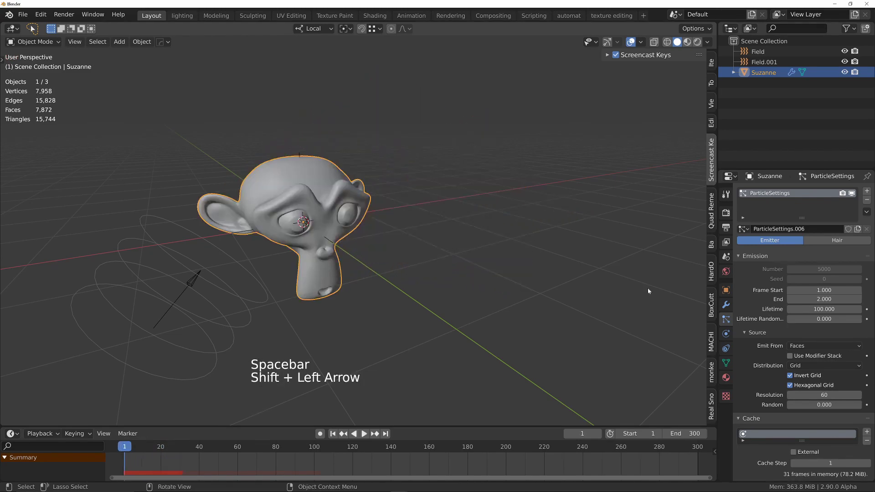
click(819, 299)
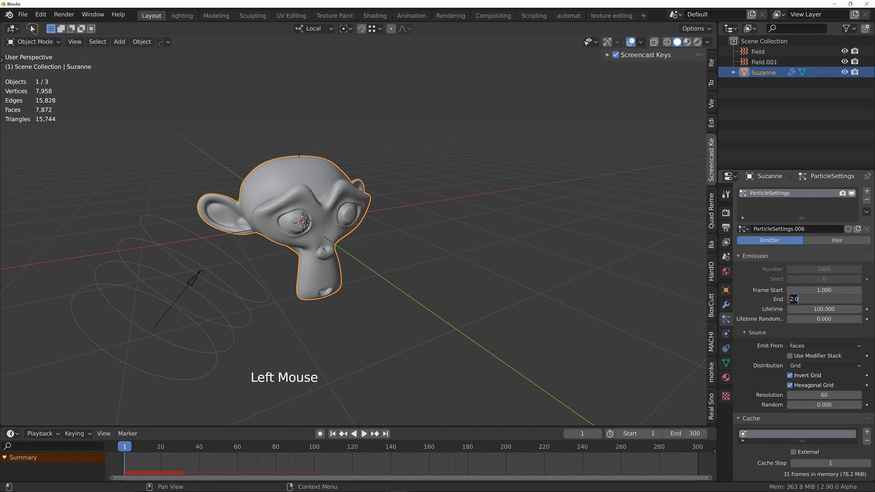
text(30)
key(Return)
key(space)
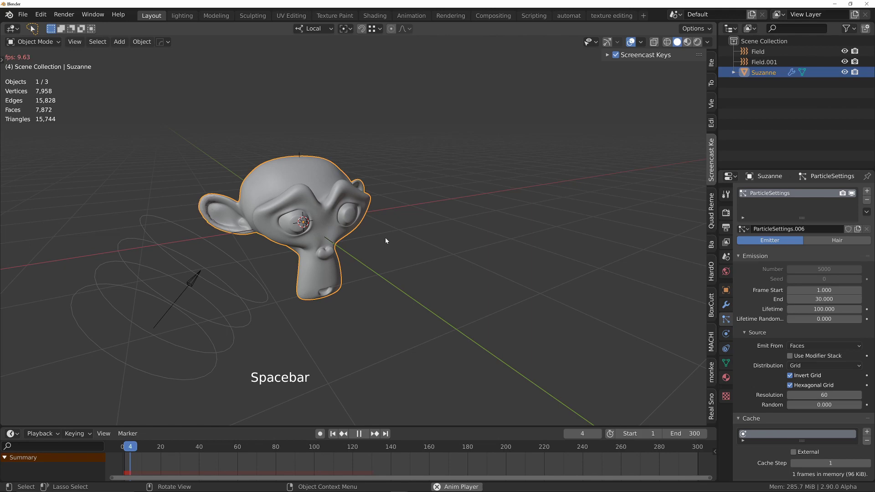
key(space)
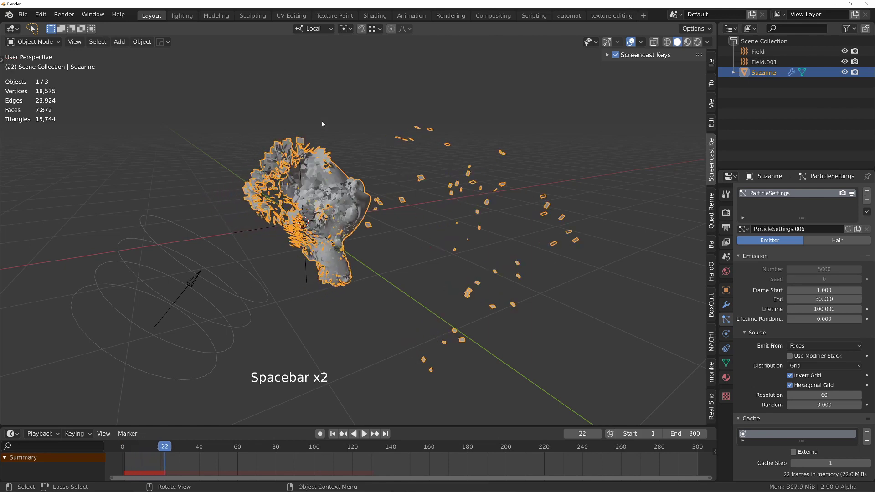
key(space)
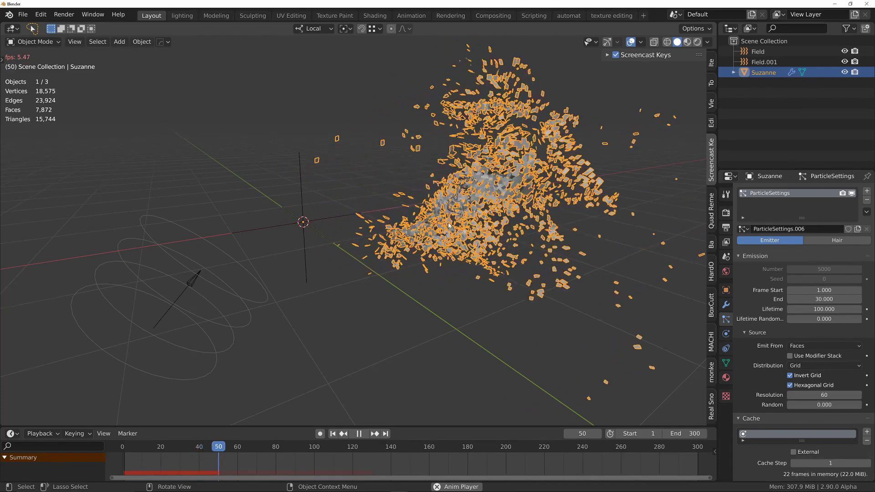
key(space)
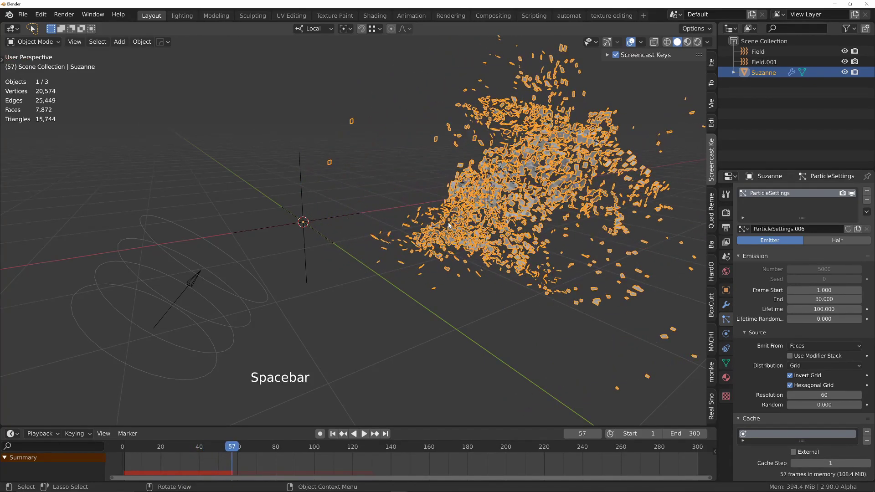
key(shift+Left)
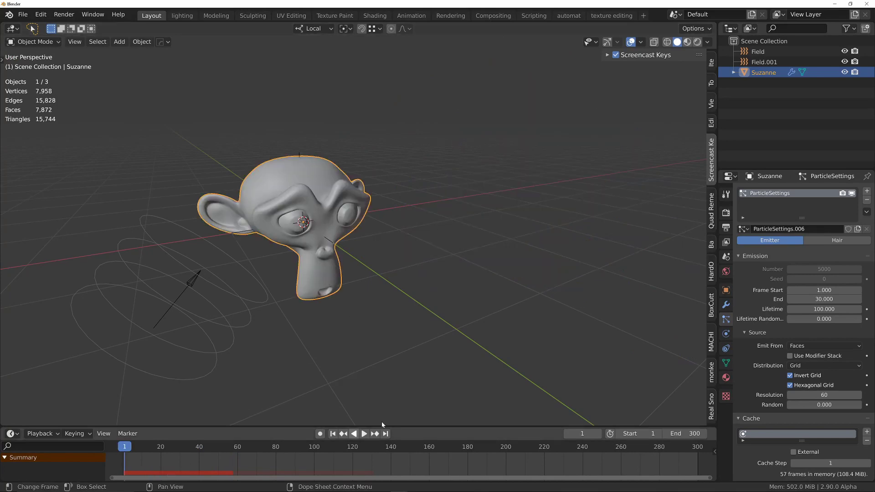
Replay the break-apart twice, rewinding to frame 1 each time
key(space)
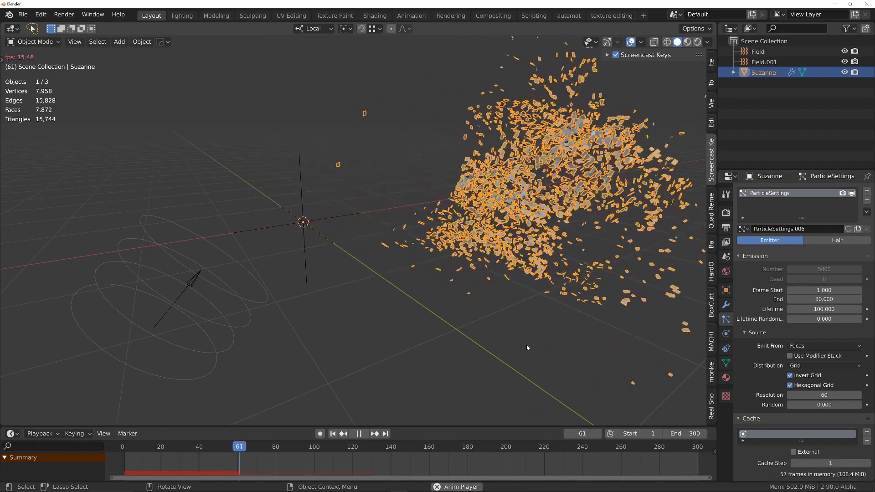
key(space)
key(shift+Left)
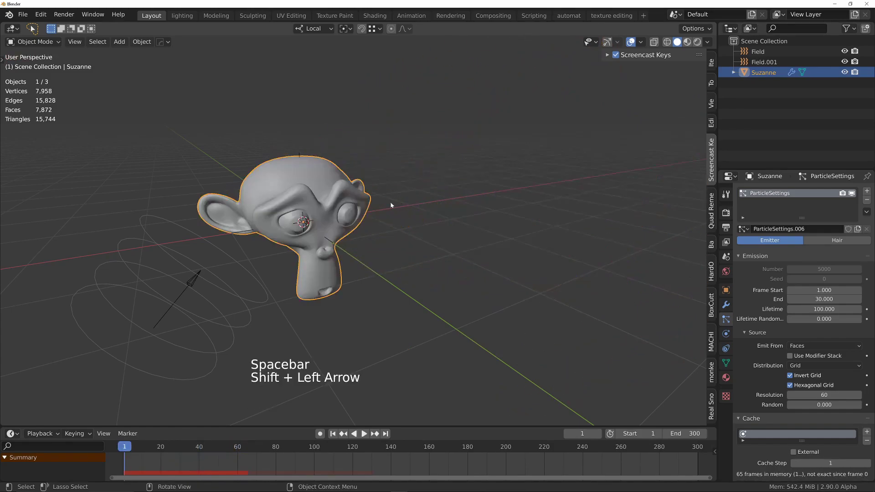
key(space)
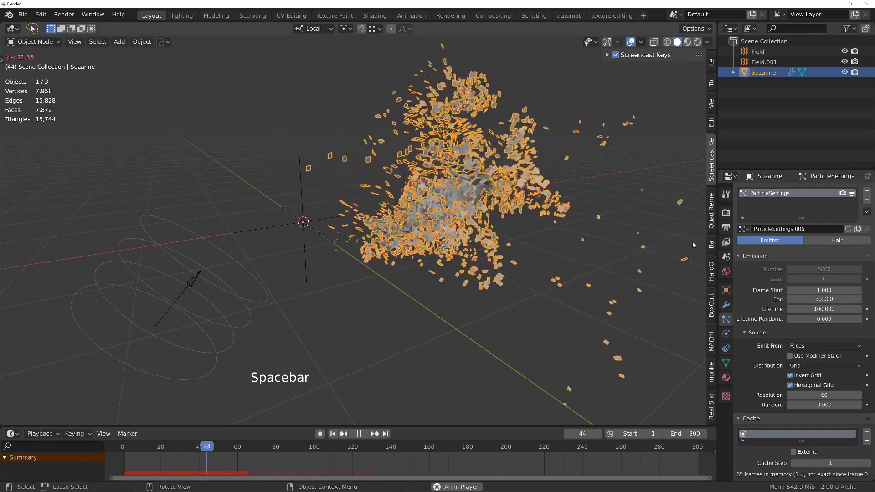
key(space)
key(shift+Left)
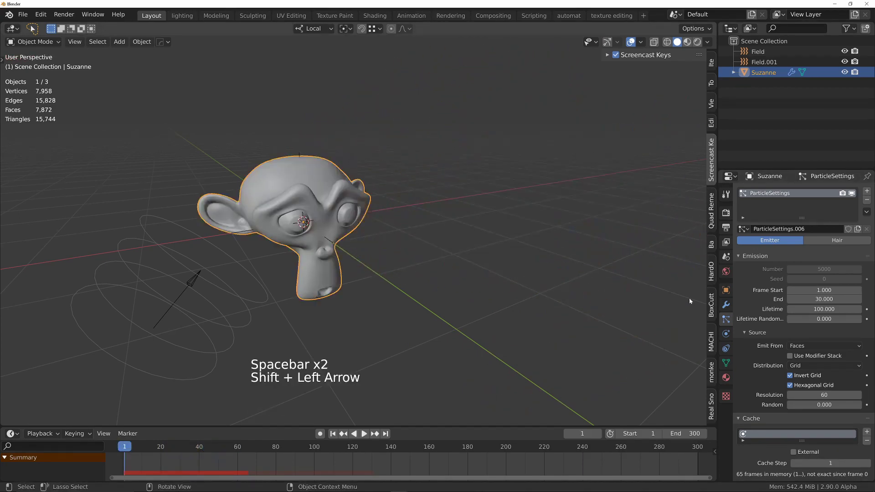
Bake the particle cache and play it with viewport overlays hidden, then rewind to frame 1
middle_drag(754, 375, 775, 248)
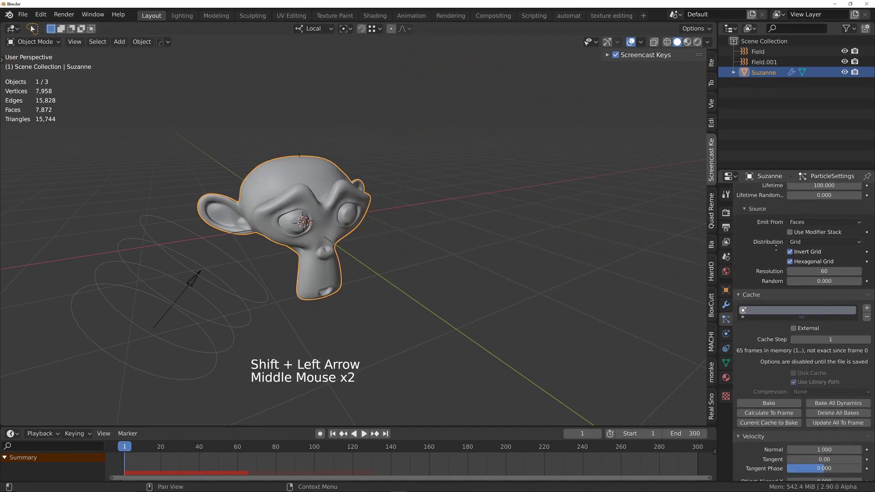
click(776, 404)
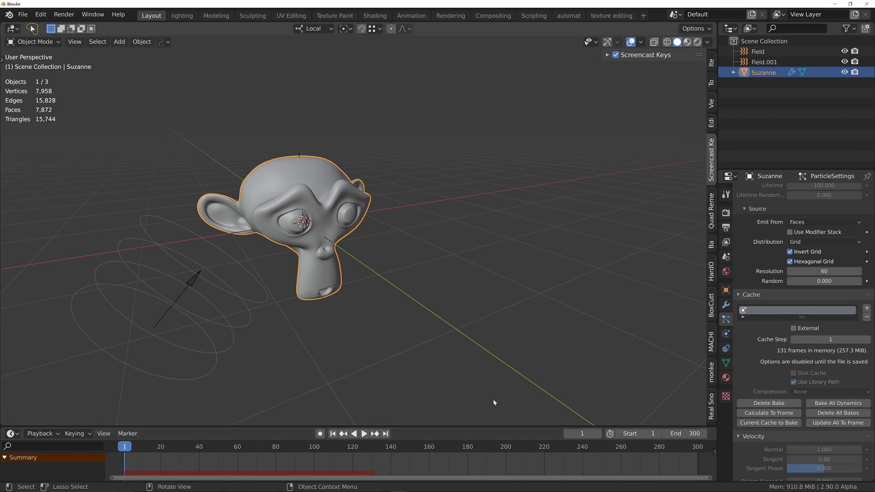
key(space)
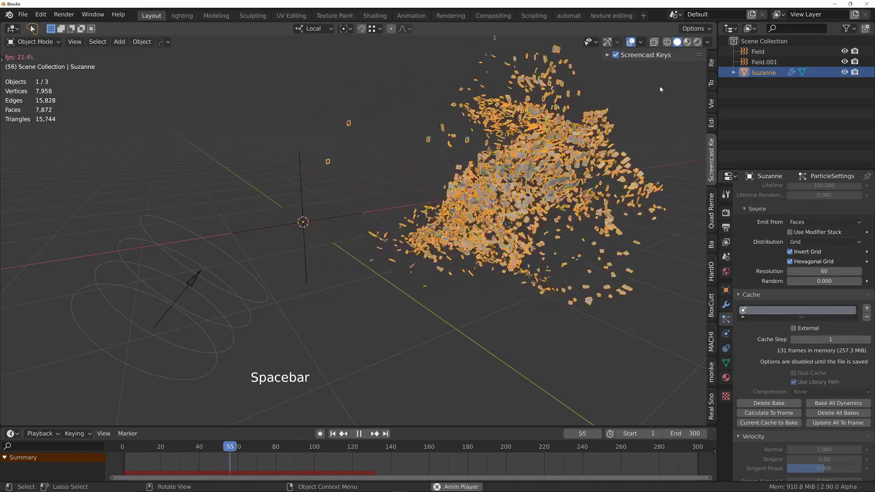
click(631, 41)
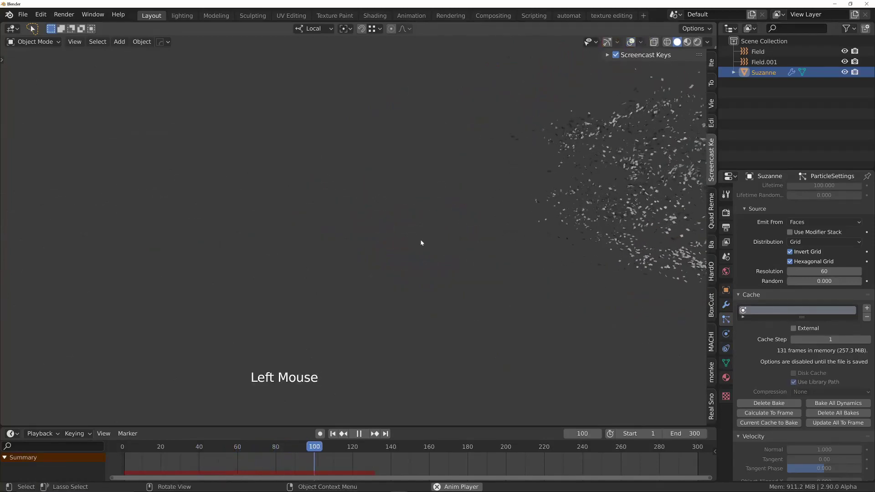
key(shift+Left)
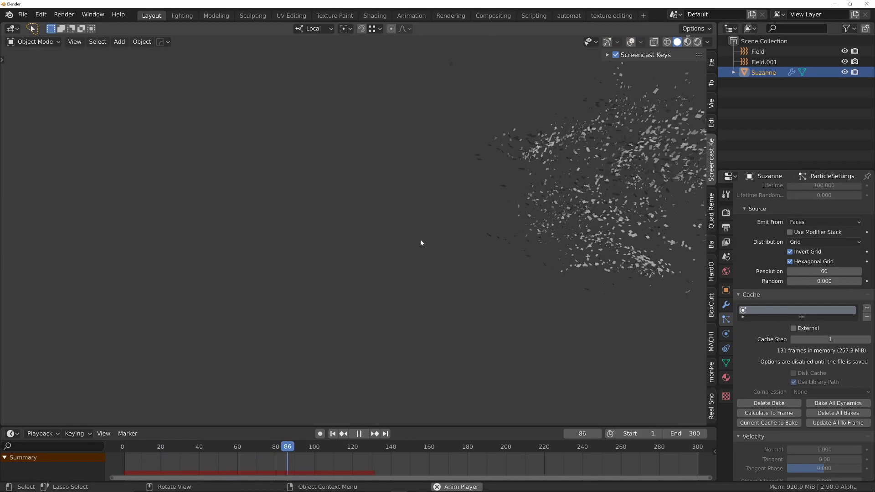
Replay the baked explosion three times from frame 1, then turn the viewport overlays back on
key(space)
key(shift+Left)
key(space)
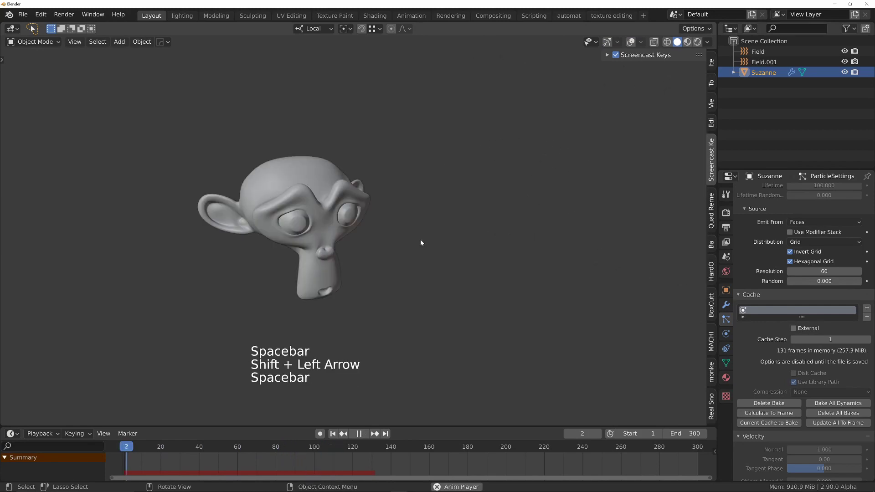
key(space)
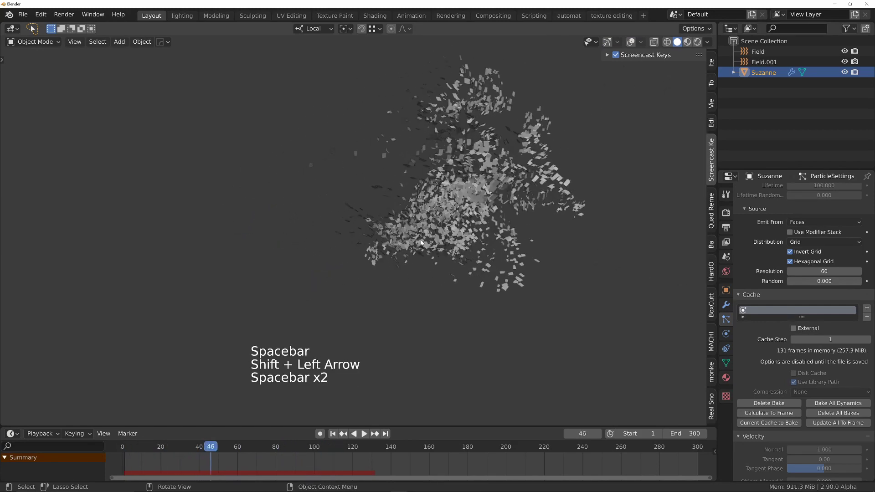
key(shift+Left)
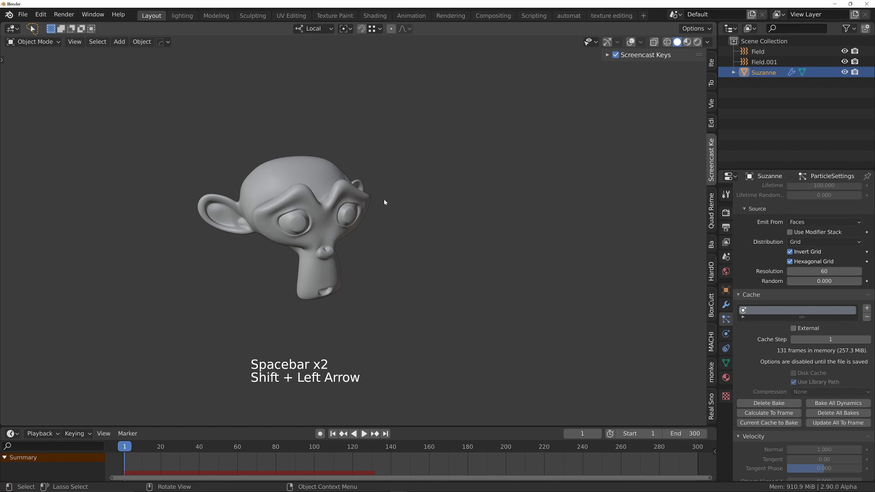
key(space)
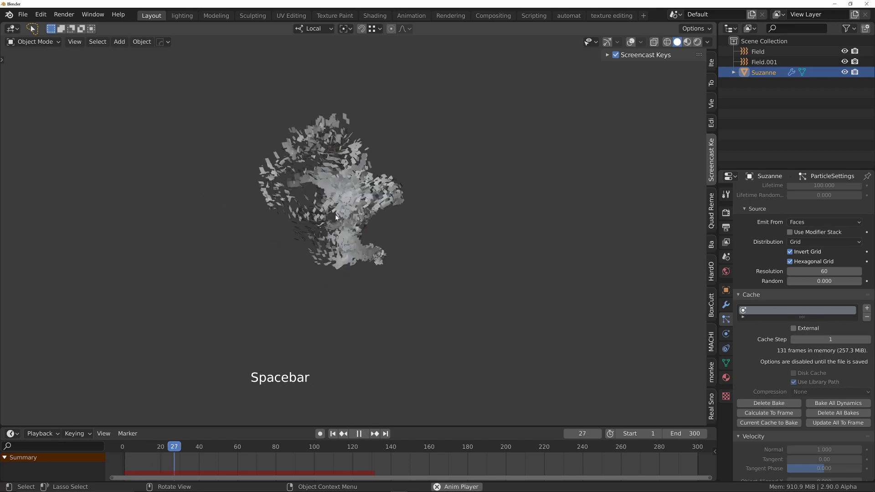
key(space)
key(shift+Left)
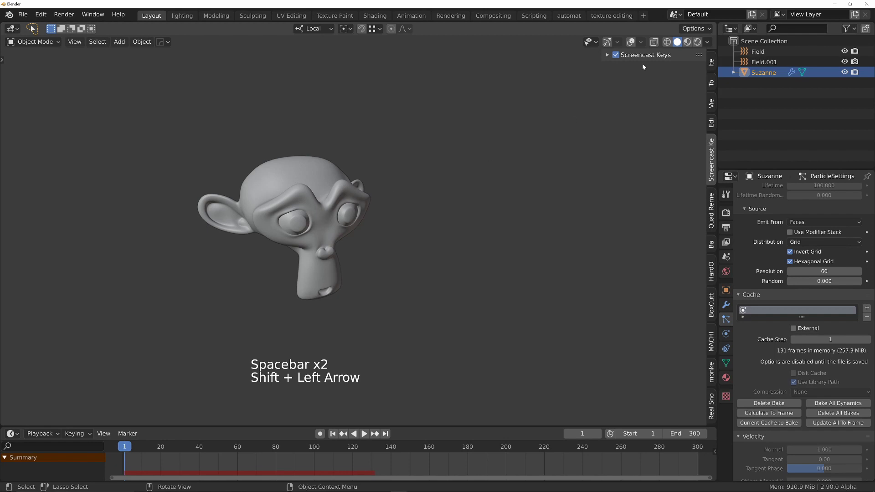
click(631, 42)
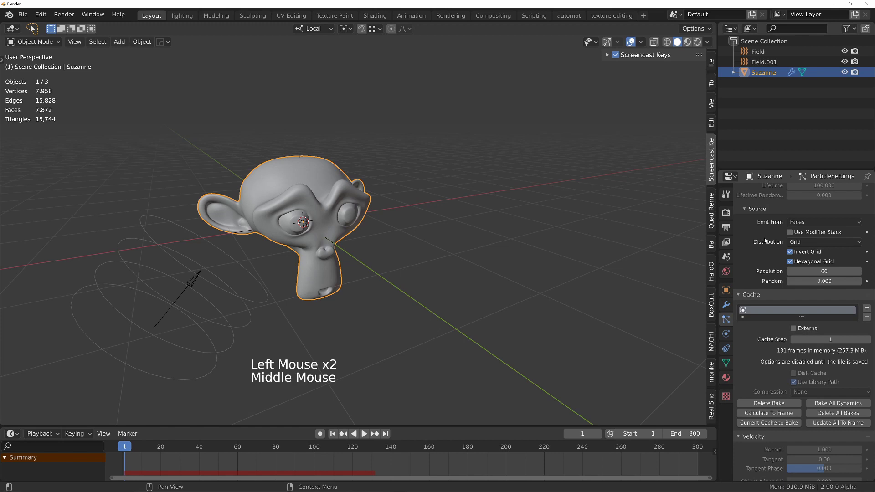
middle_drag(765, 240, 764, 315)
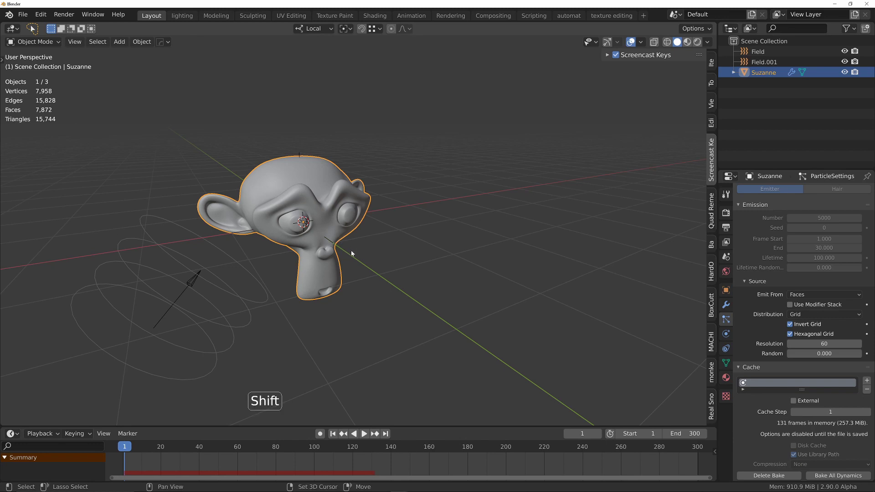
Add a new cube to the scene
key(shift+s)
key(shift+a)
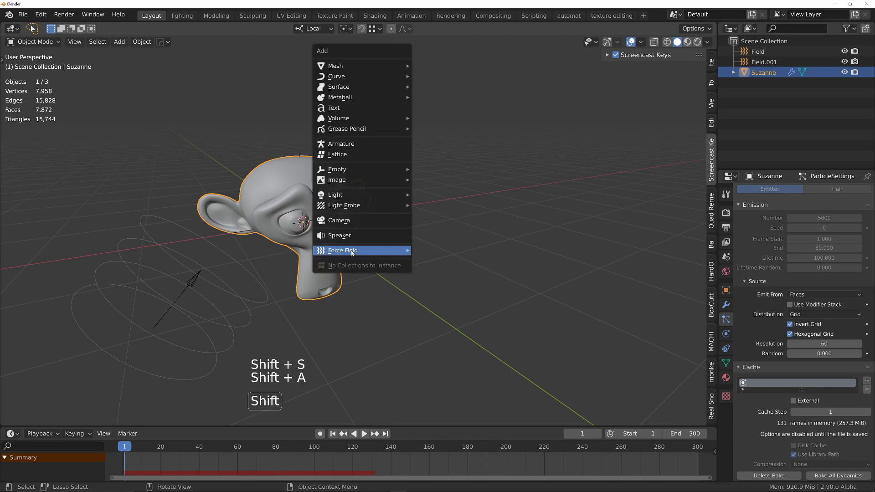
mouse_move(360, 65)
click(430, 76)
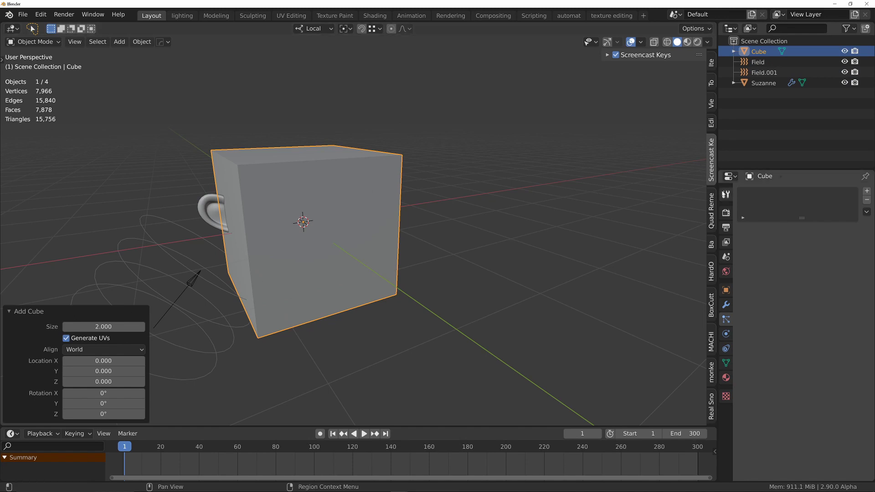
Give the cube a Subdivision Surface modifier at viewport level 4 using Simple subdivision
click(725, 304)
click(780, 189)
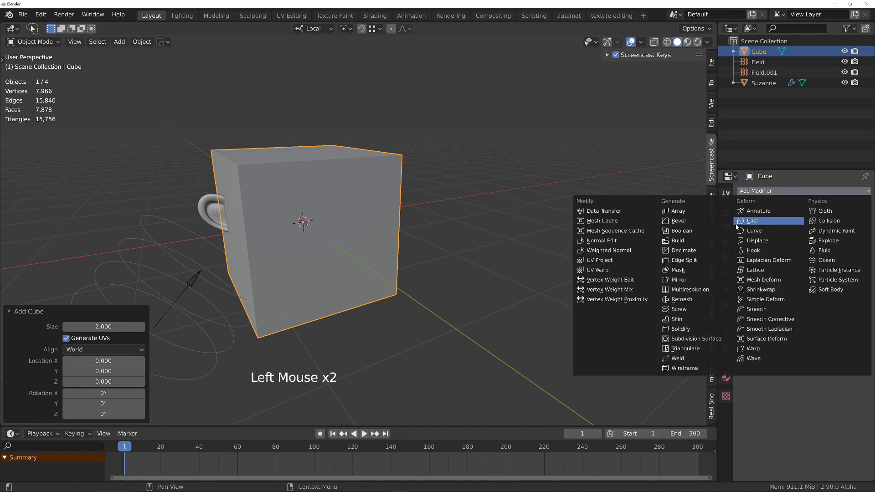
click(690, 344)
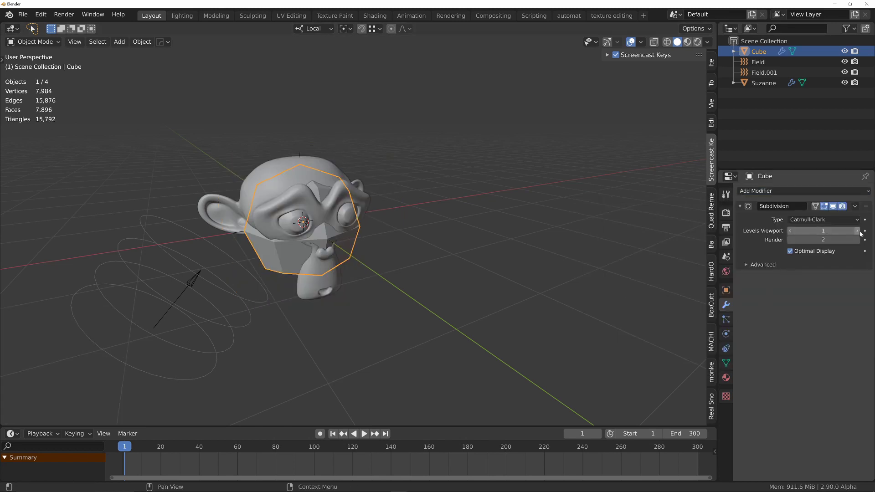
click(857, 230)
click(857, 230)
click(856, 230)
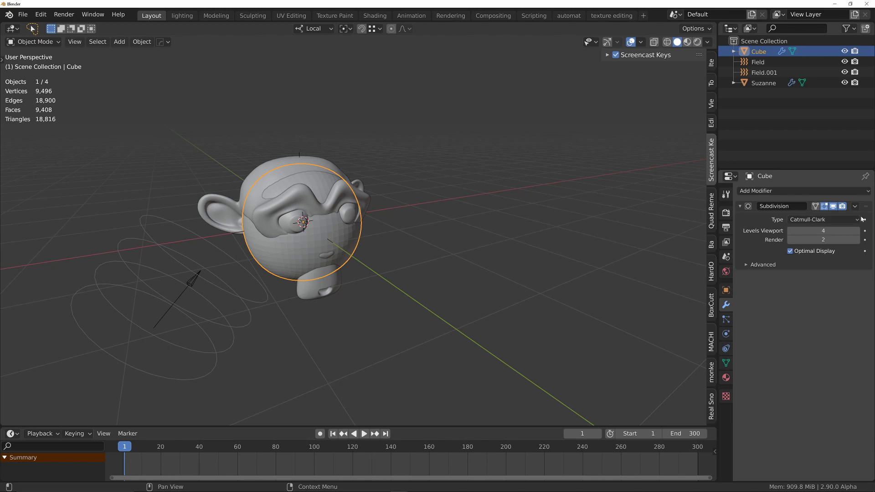
click(854, 206)
click(759, 264)
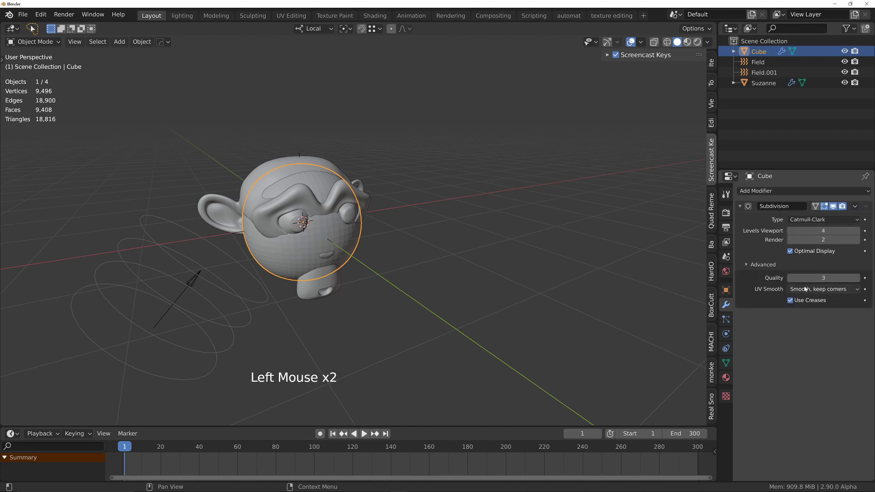
click(812, 289)
click(838, 220)
click(804, 239)
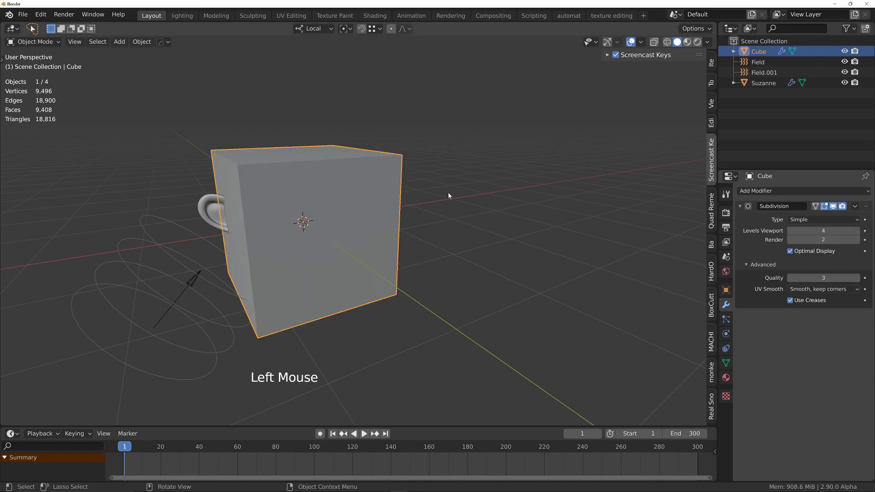
Show the cube in wireframe with all subdivided edges visible and scale it up
key(z)
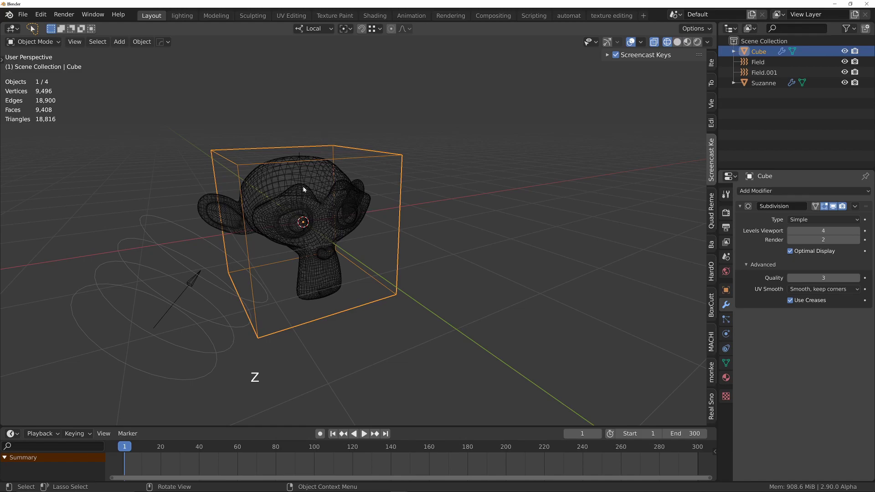
mouse_move(302, 186)
middle_down()
mouse_move(351, 191)
mouse_move(302, 199)
middle_up()
click(790, 251)
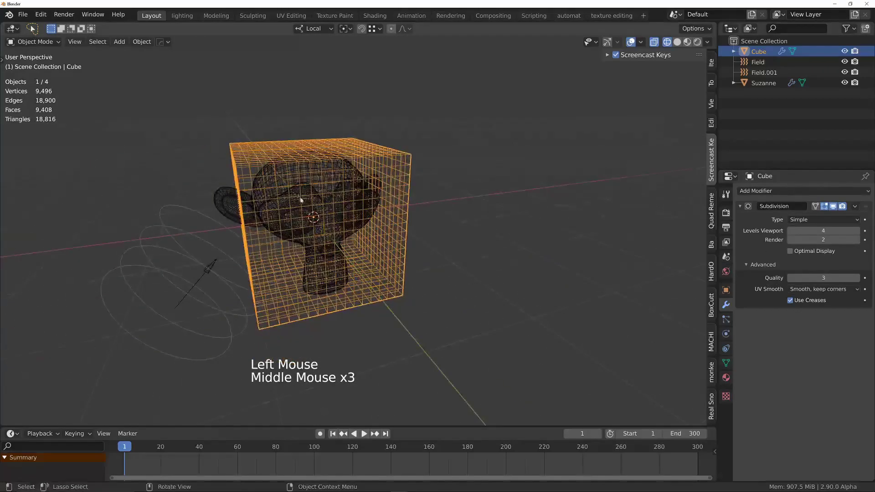
key(s)
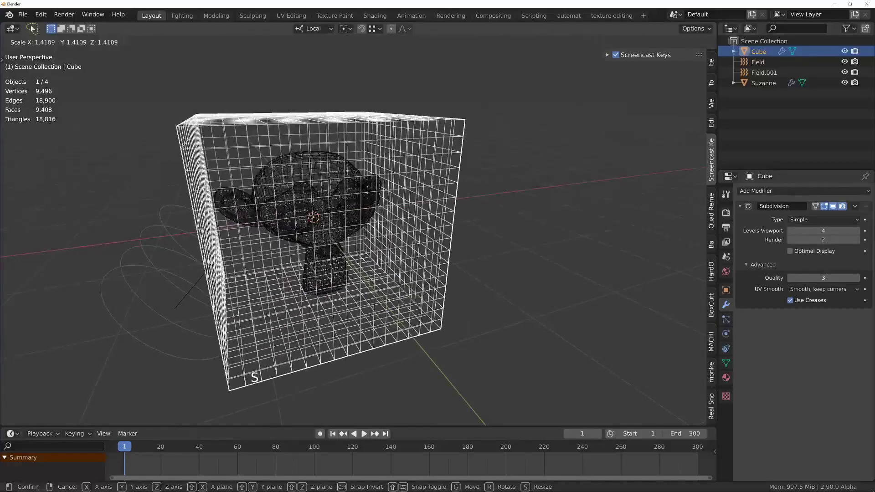
click(310, 193)
Switch back to solid shading so the opaque cube hides Suzanne inside
middle_drag(309, 194, 287, 192)
ctrl+middle_drag(287, 192, 310, 178)
middle_drag(310, 177, 354, 177)
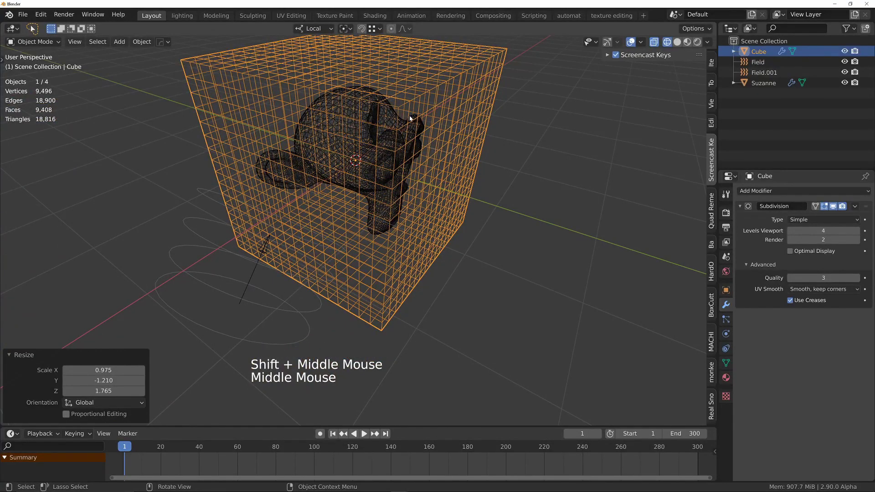
key(z)
click(456, 60)
Inspect the cube from several angles, then deselect everything and select only the cube
middle_drag(391, 170, 361, 161)
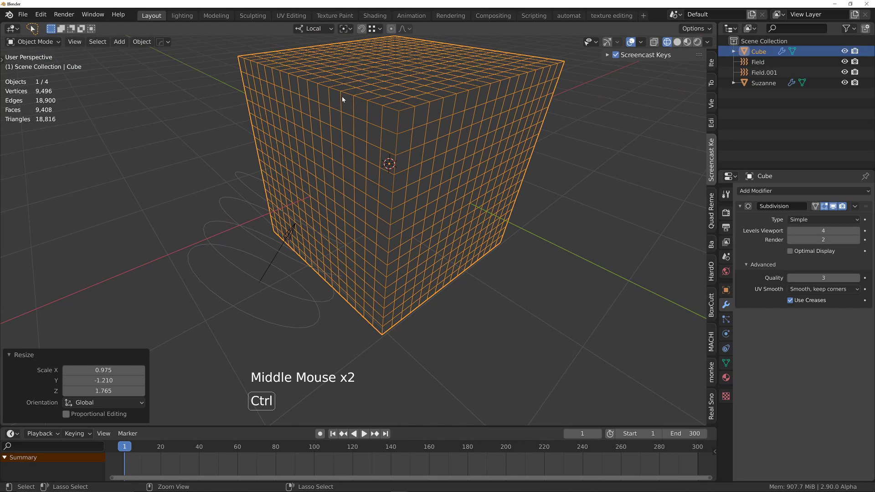
ctrl+middle_drag(342, 97, 249, 176)
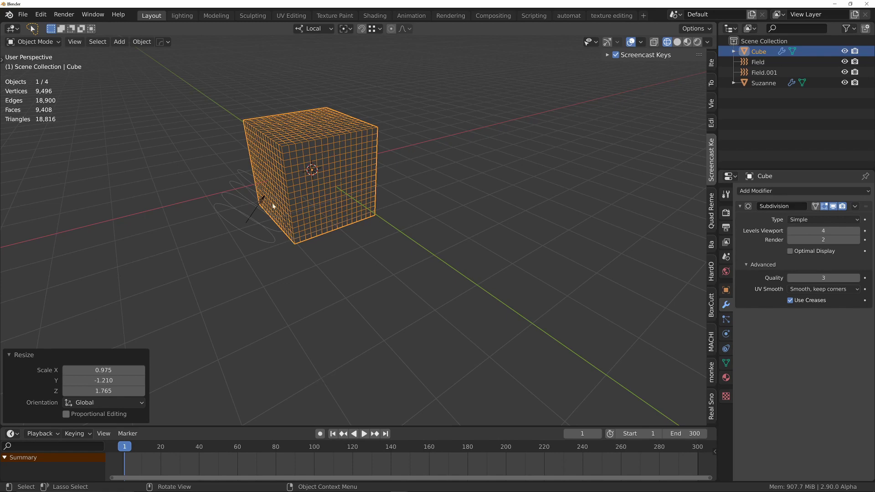
middle_drag(273, 207, 345, 293)
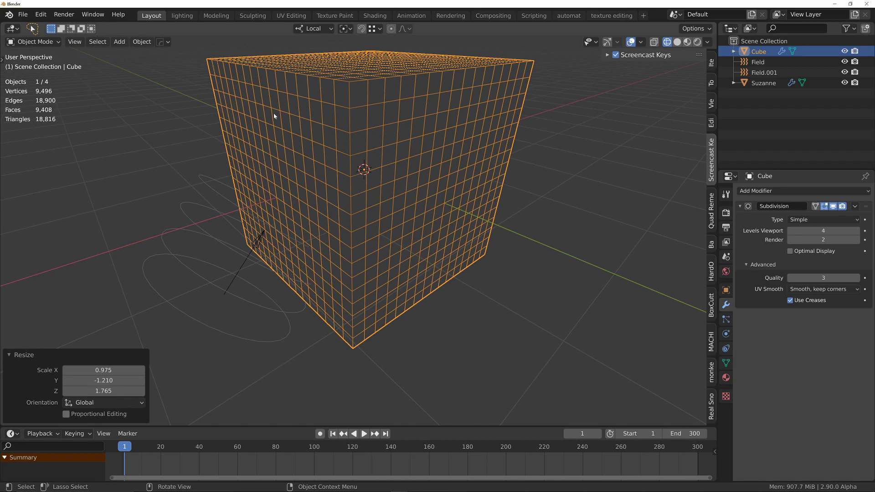
middle_drag(419, 129, 374, 118)
shift+middle_drag(587, 110, 414, 185)
middle_drag(360, 281, 332, 280)
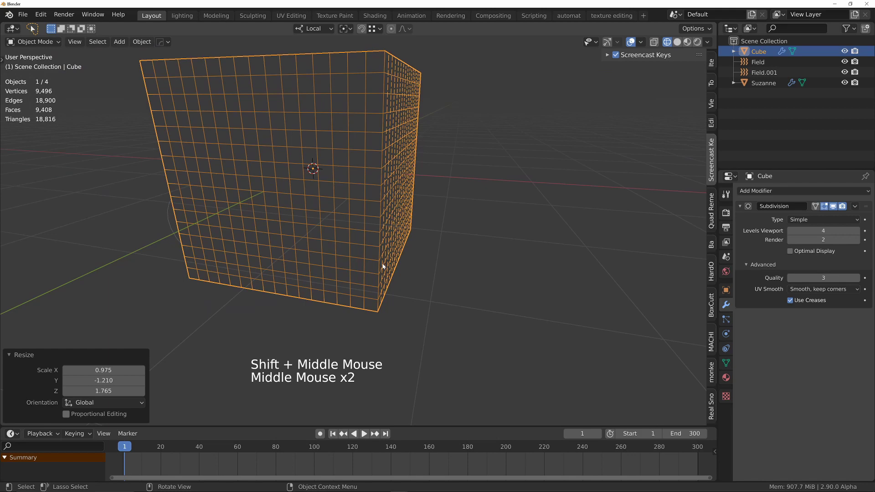
middle_drag(404, 113, 433, 115)
click(436, 118)
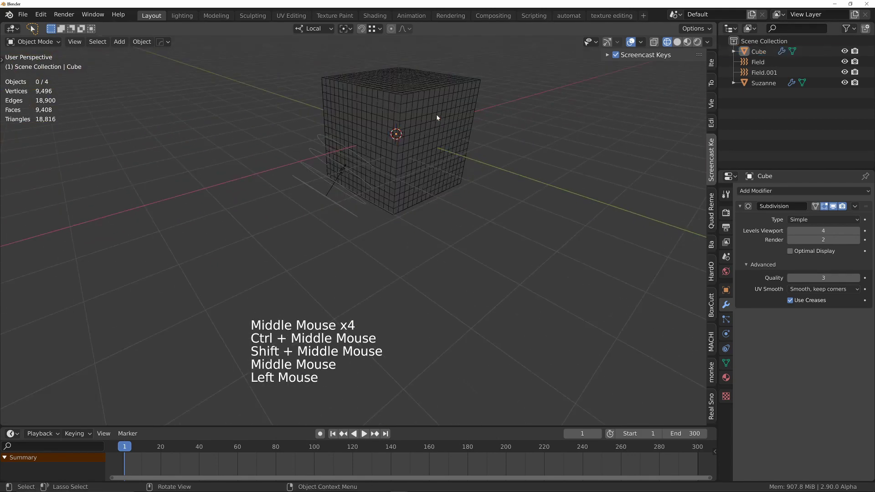
click(458, 93)
Delete the subdivided cube and zoom in on Suzanne
key(x)
click(454, 91)
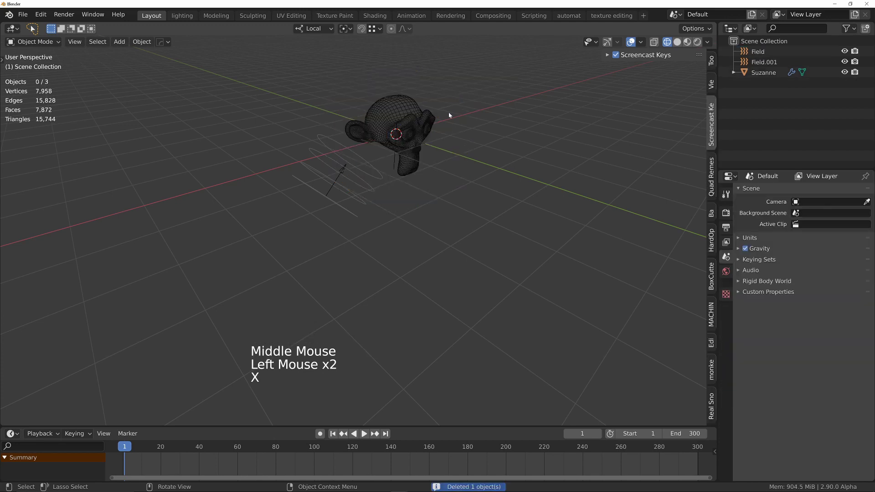
ctrl+middle_drag(451, 114, 379, 113)
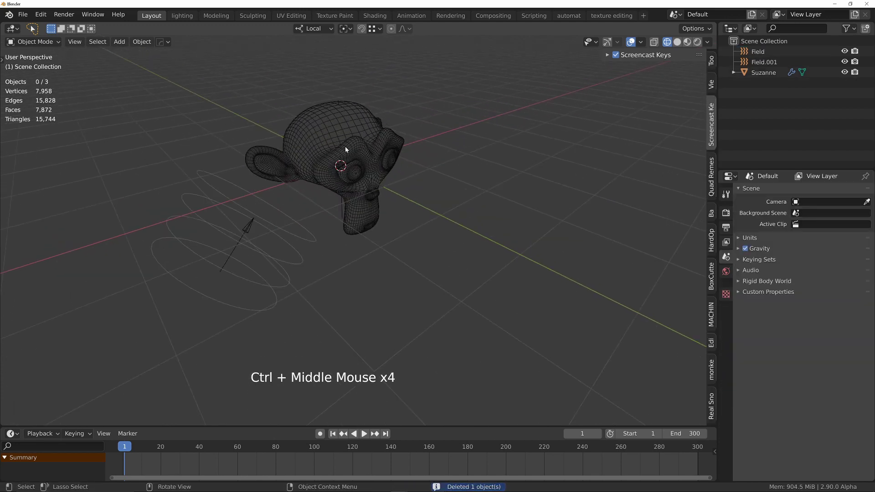
In solid view, rotate Suzanne 180° about her local Z axis, then preview the explosion
click(360, 142)
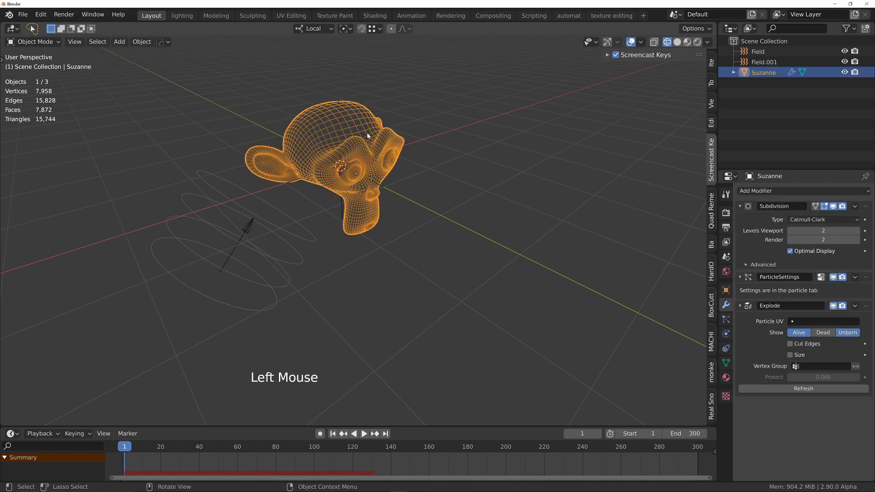
key(z)
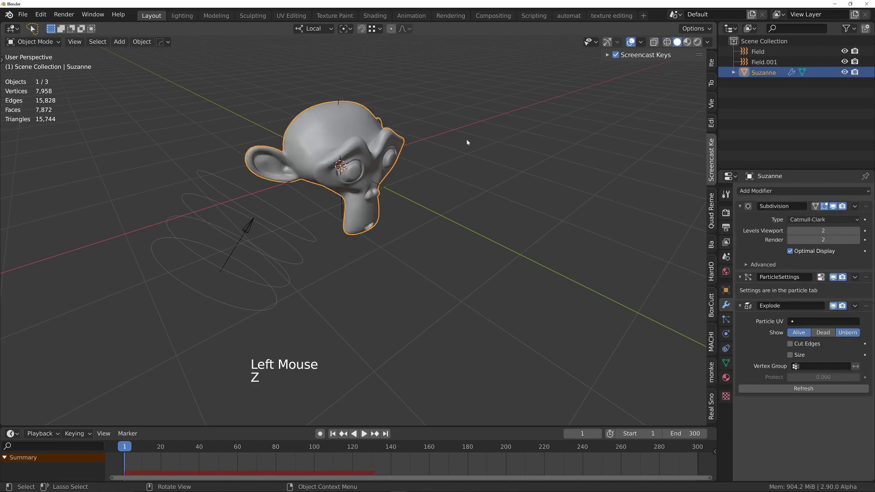
click(696, 28)
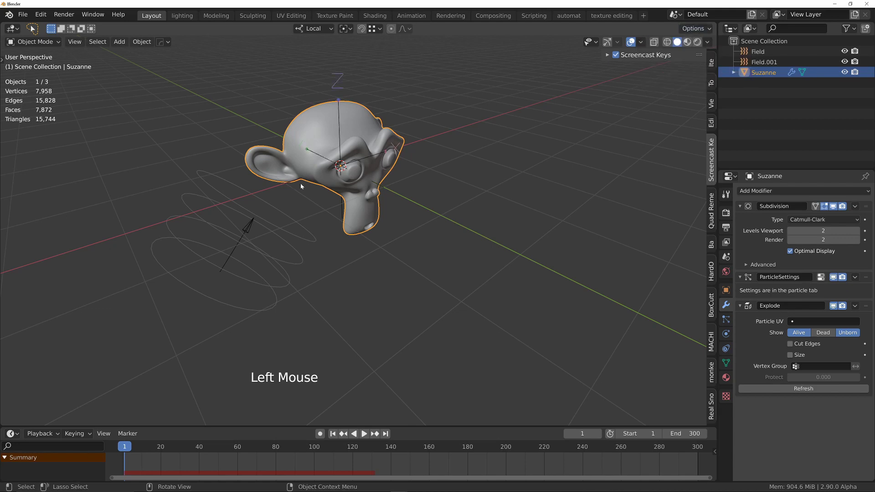
key(r)
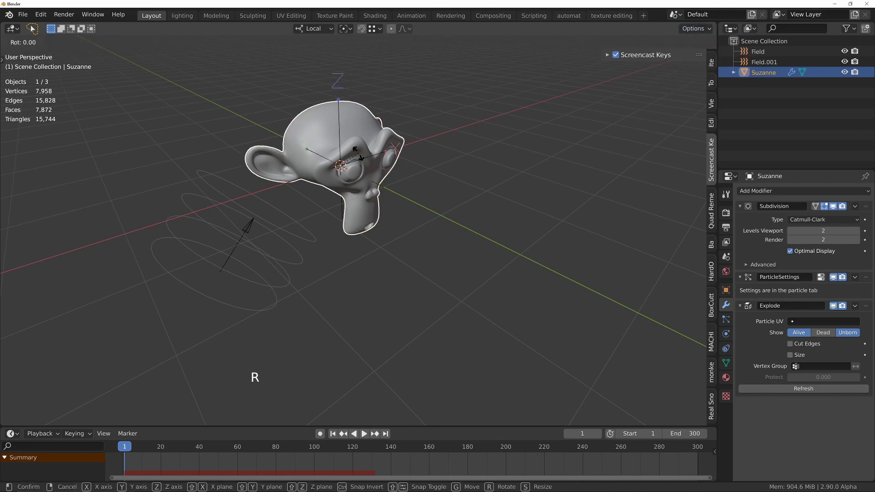
key(z)
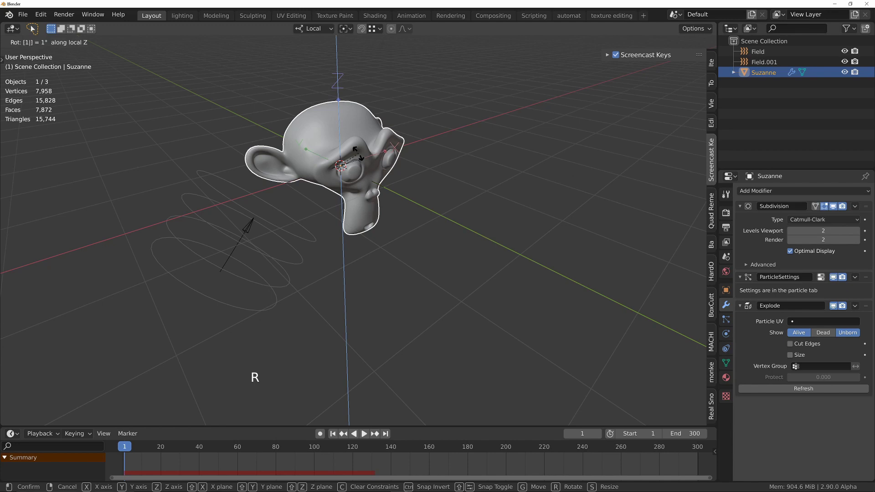
text(180)
key(Return)
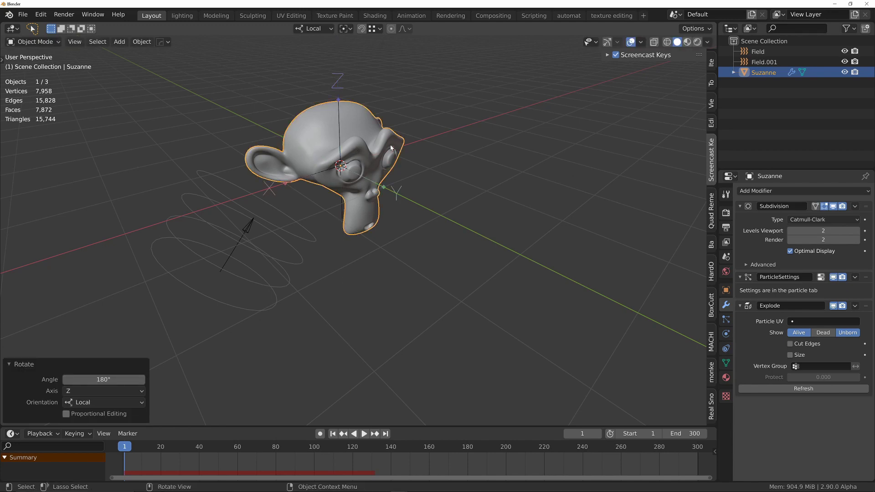
click(706, 31)
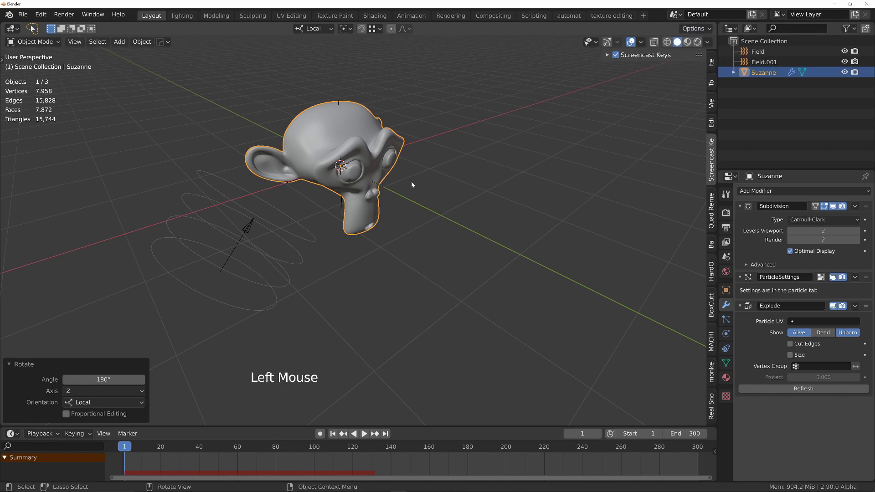
key(space)
key(space)
key(shift+Left)
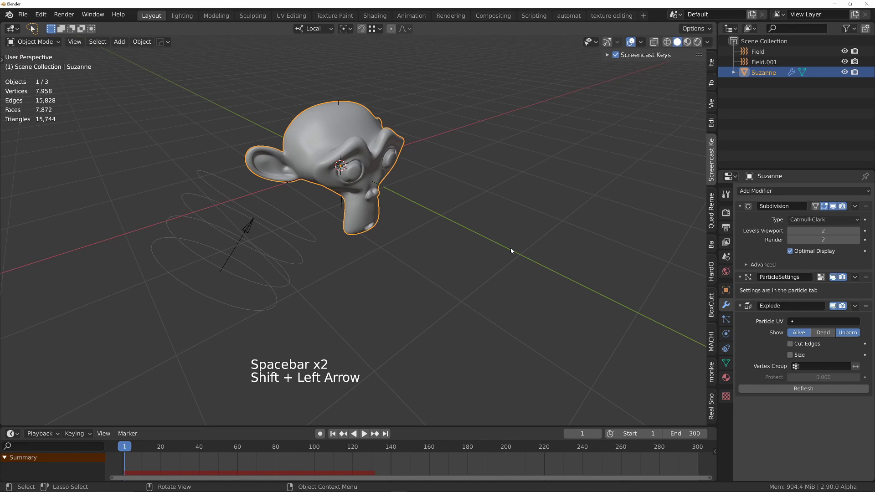
Delete Suzanne's existing particle bake and preview the live simulation from frame 1
click(725, 334)
click(726, 319)
middle_drag(742, 308, 752, 287)
middle_drag(756, 328, 763, 300)
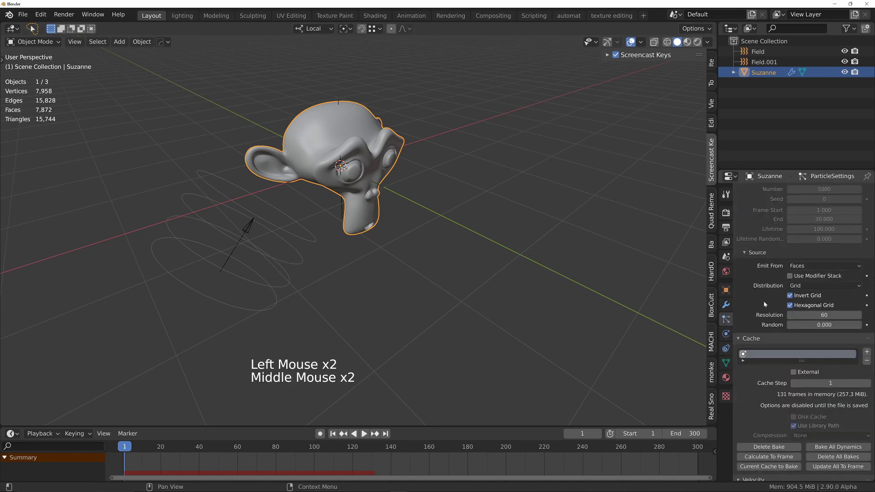
click(763, 446)
key(shift+Left)
key(space)
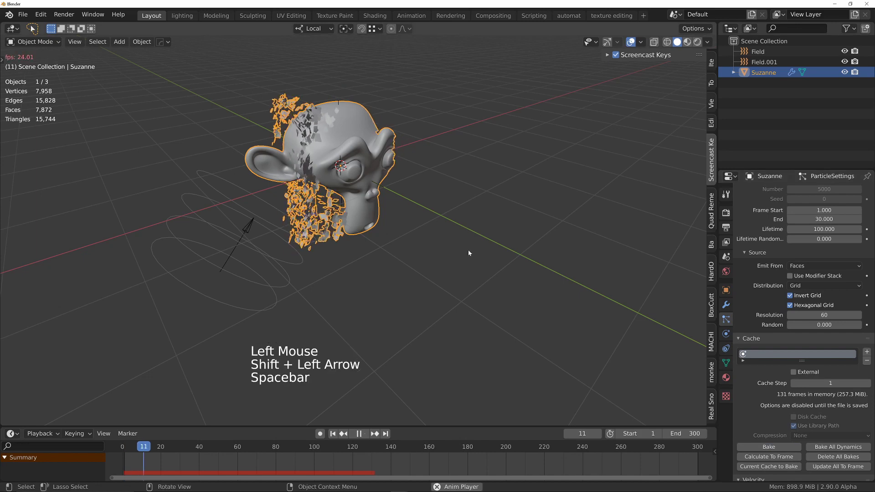
key(space)
key(shift+Left)
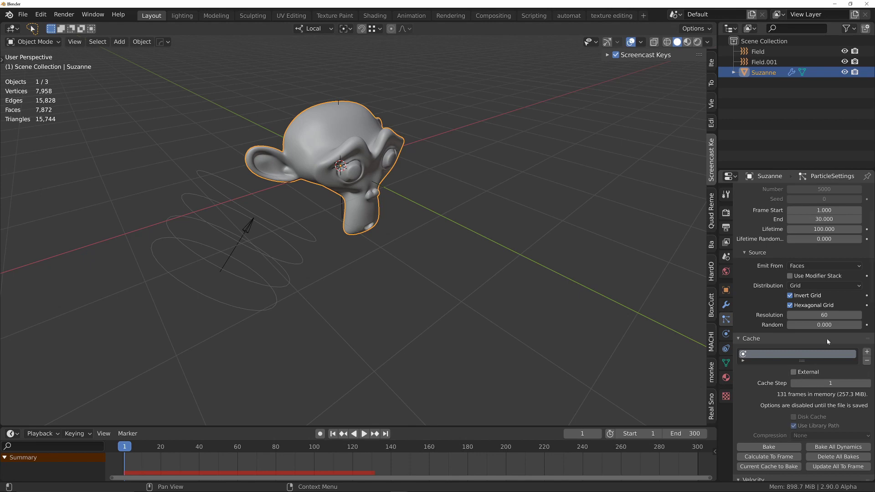
Try a particle lifetime randomness of 0.01, reset it to zero, and play the simulation
click(820, 239)
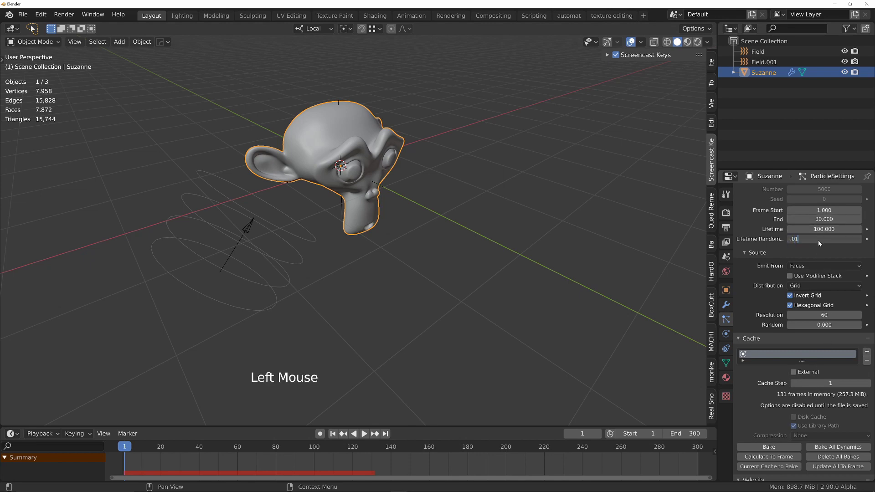
key(Return)
key(KP_Enter)
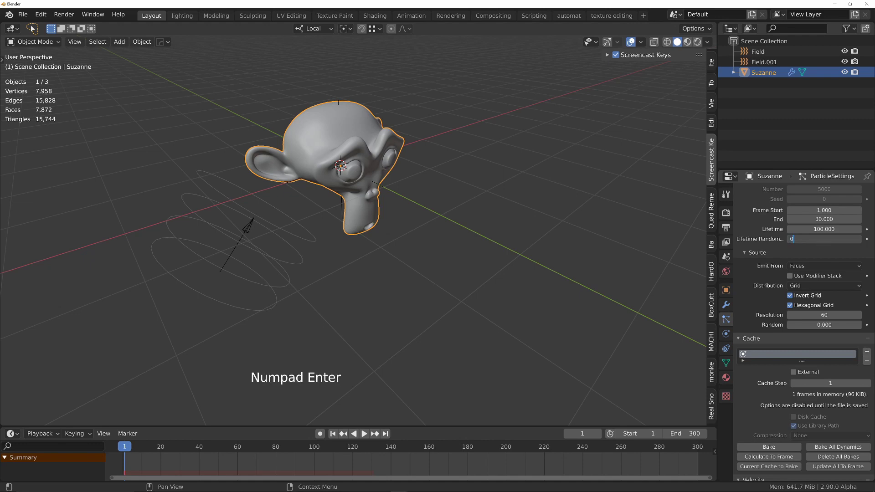
key(space)
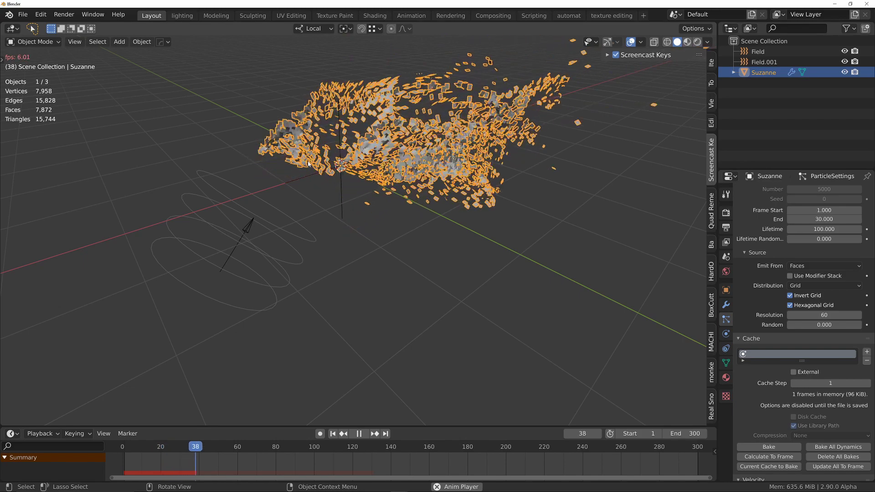
Rewind to frame 1 and set the particle grid Resolution to 50
key(space)
key(shift+Left)
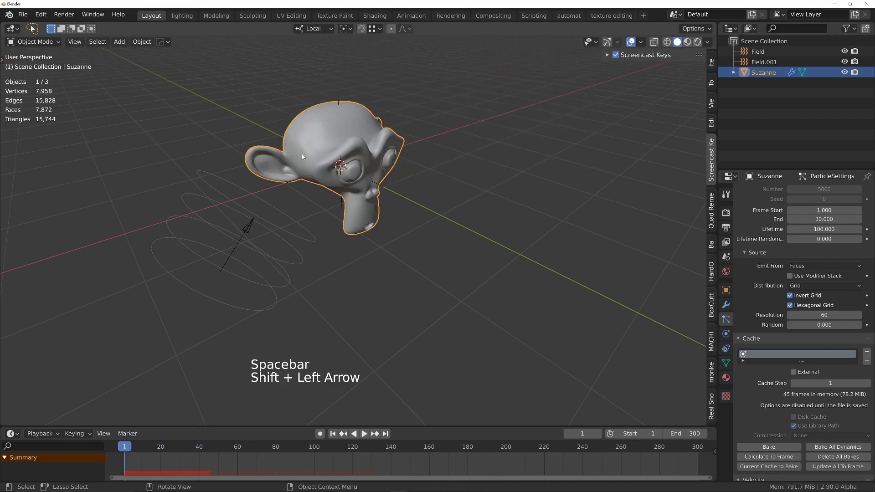
middle_drag(771, 298, 772, 325)
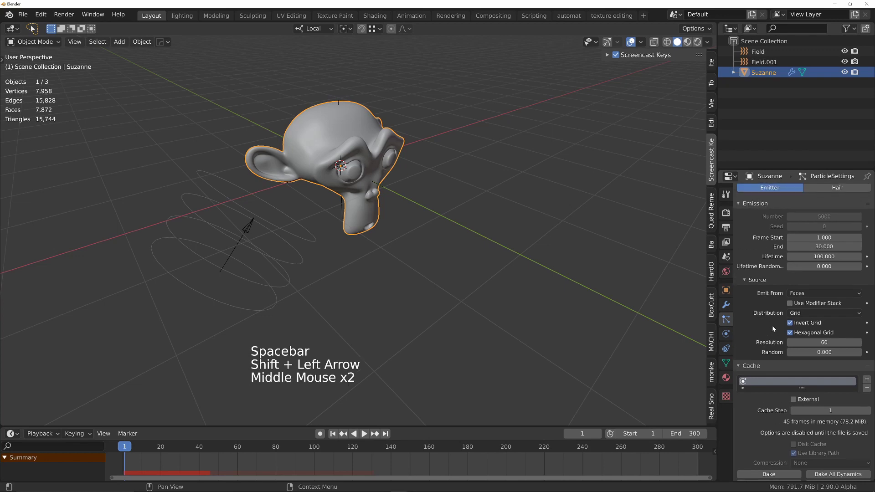
click(811, 342)
text(50)
key(Return)
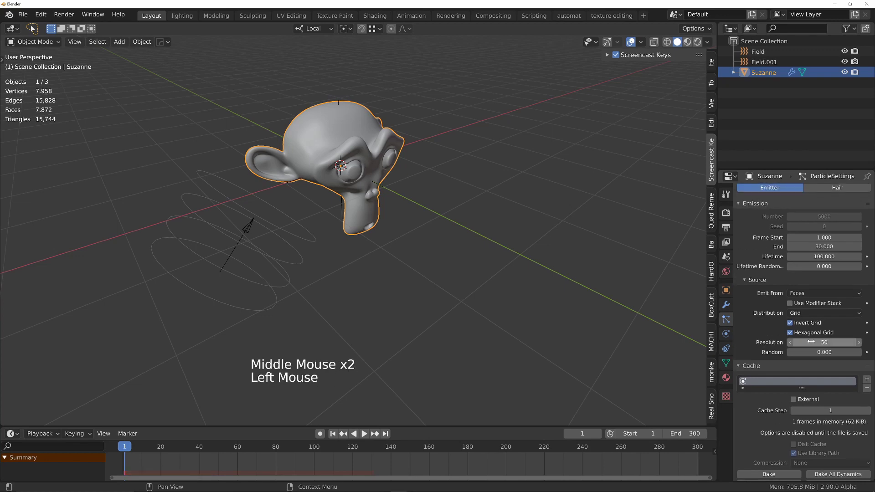
Bake all 131 frames and play the explosion with overlays hidden, rewinding to frame 1
middle_drag(755, 431, 765, 379)
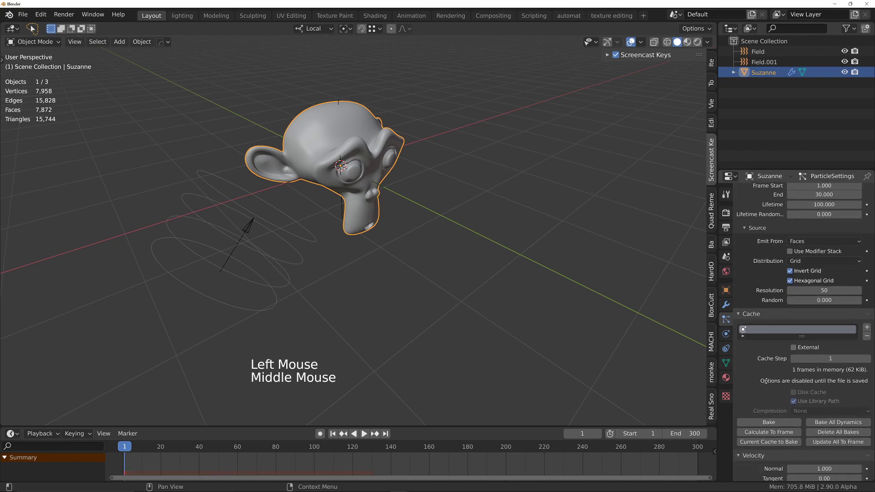
click(774, 422)
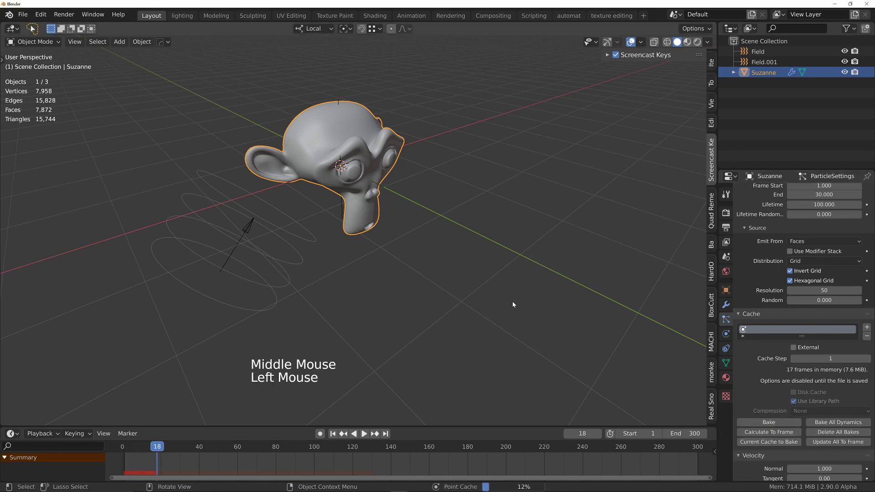
click(631, 42)
middle_drag(357, 185, 160, 216)
key(space)
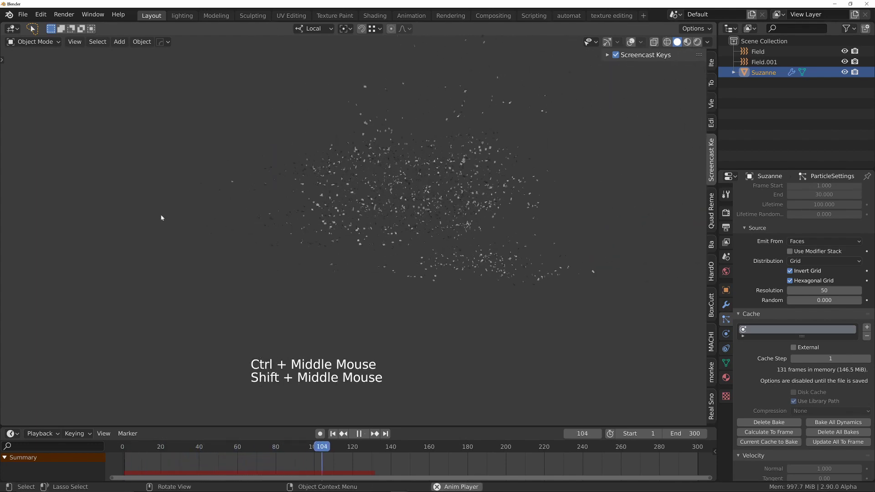
key(space)
key(shift+Left)
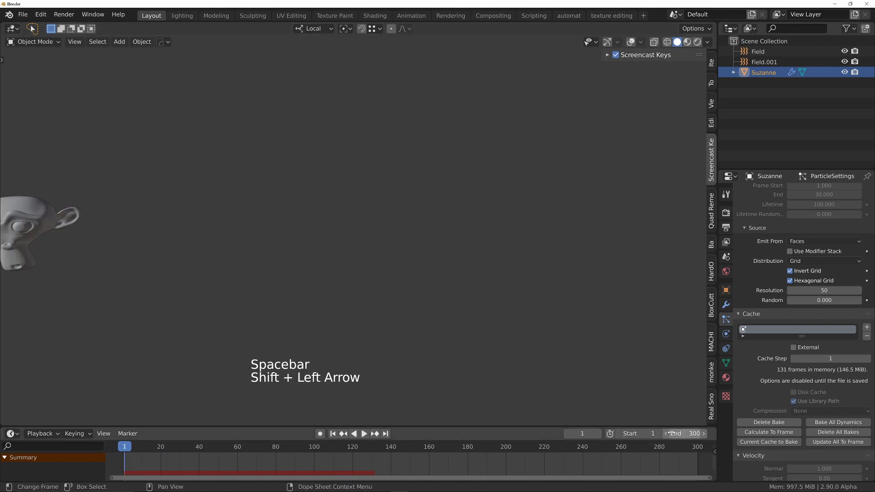
Scrub to find where the fragments vanish, then set the timeline end frame to 132
click(684, 434)
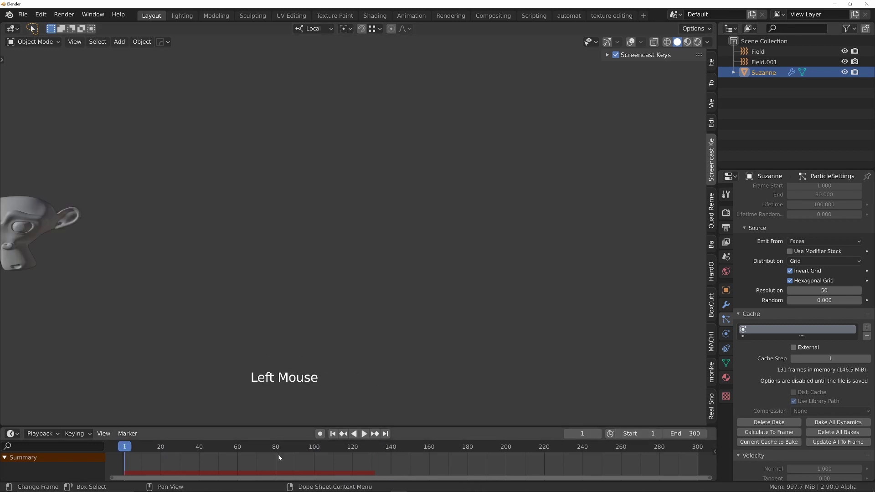
click(337, 449)
click(400, 452)
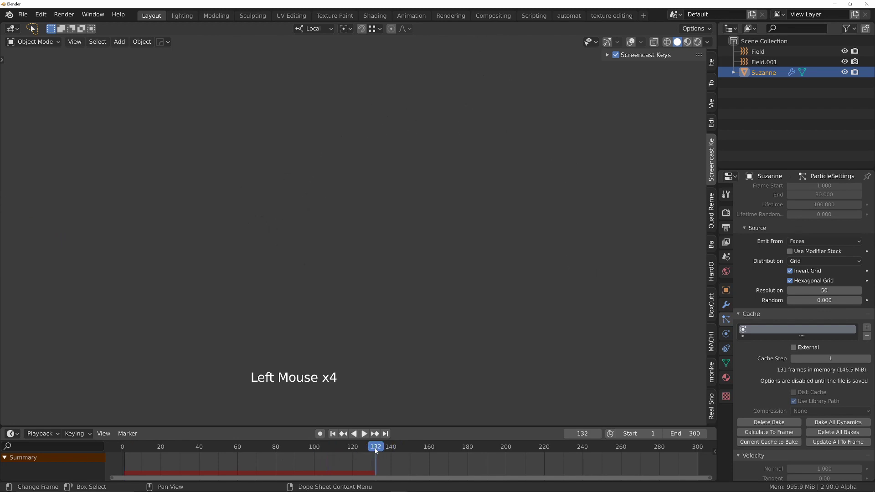
click(684, 433)
text(132)
key(Return)
Play the baked explosion looping from frame 1 while zooming and panning onto the particle cloud
key(shift+Left)
key(space)
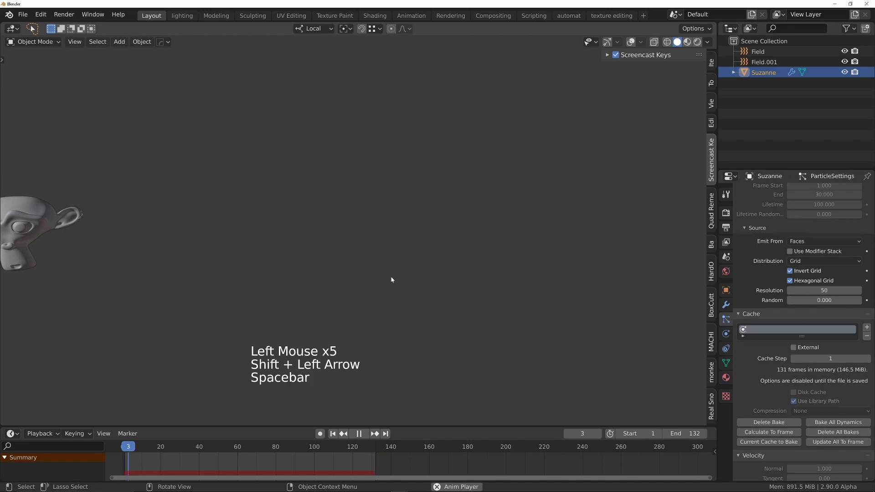
ctrl+middle_drag(242, 246, 289, 284)
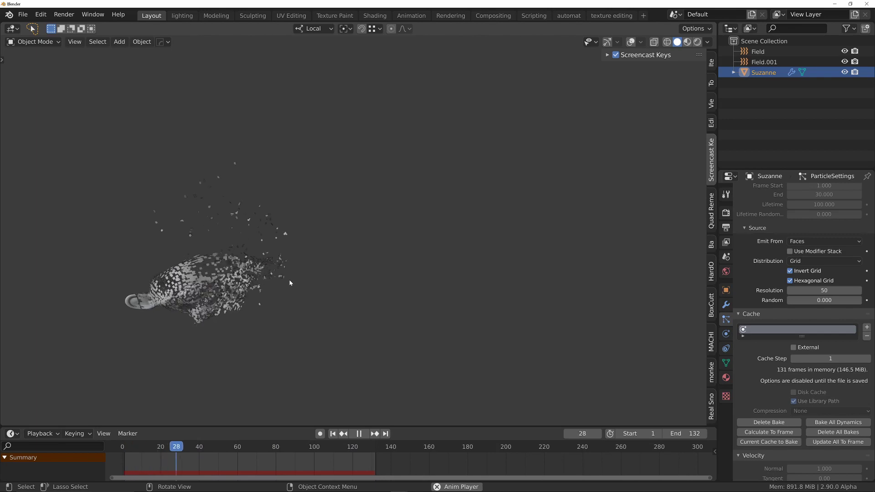
ctrl+middle_drag(288, 280, 255, 273)
shift+middle_drag(255, 273, 173, 265)
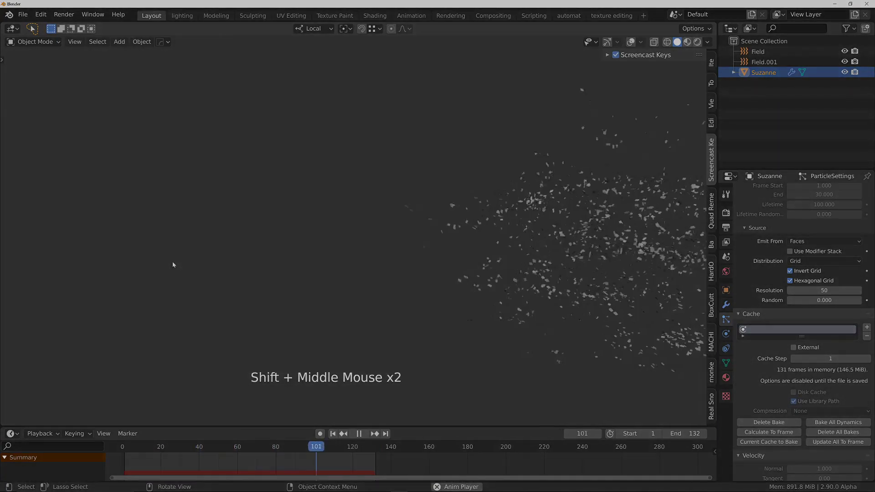